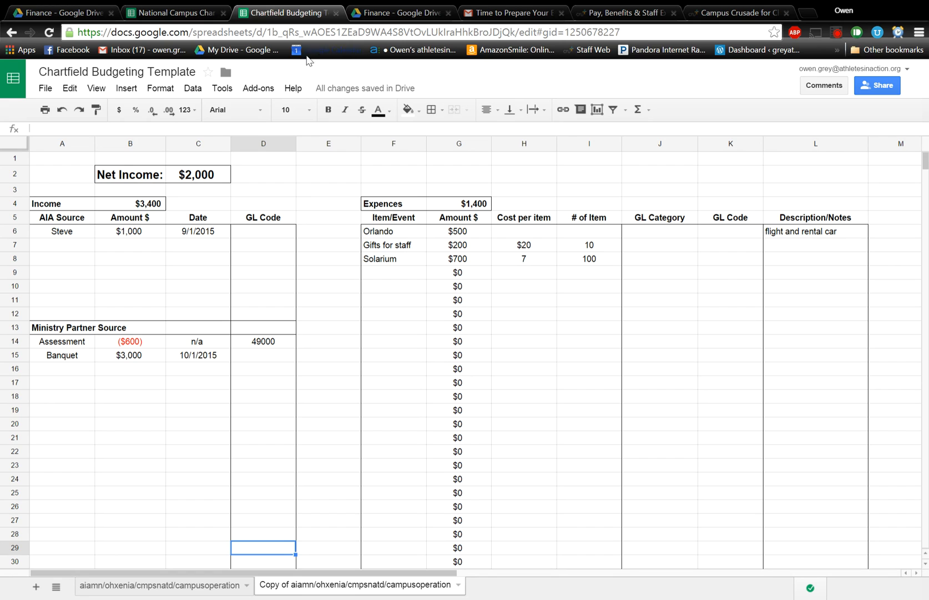
Step: Review the revenue, expense and internal transfer codes in gl_account_ref_guide.pdf from the Finance folder, placing its tab beside the folder's tab
left_click(82, 12)
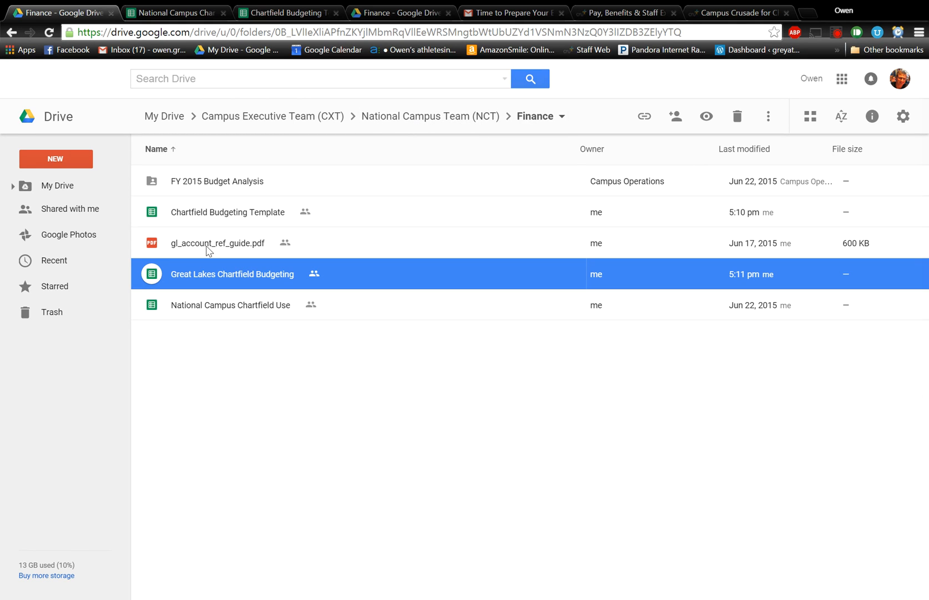
left_click(178, 249)
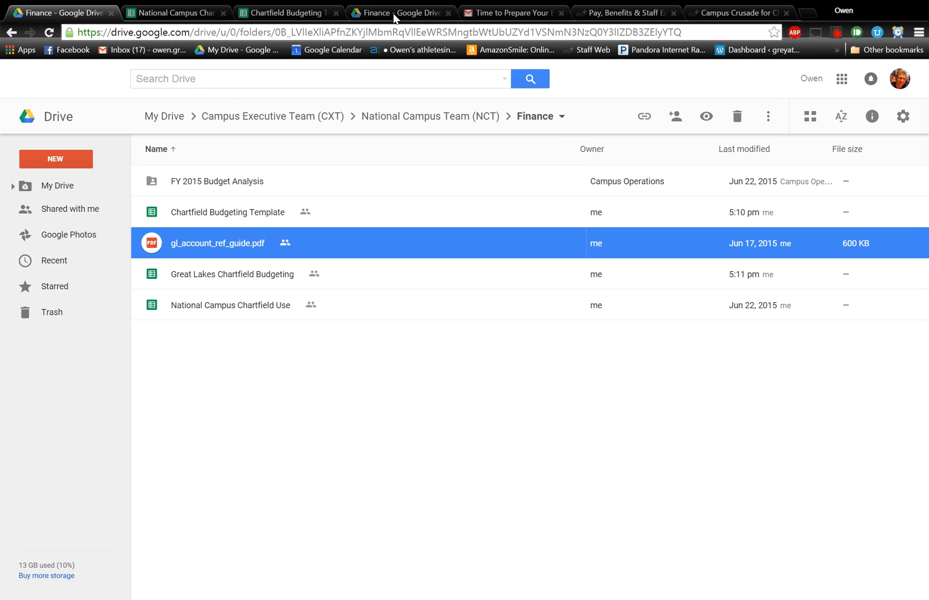
left_click_drag(394, 19, 191, 18)
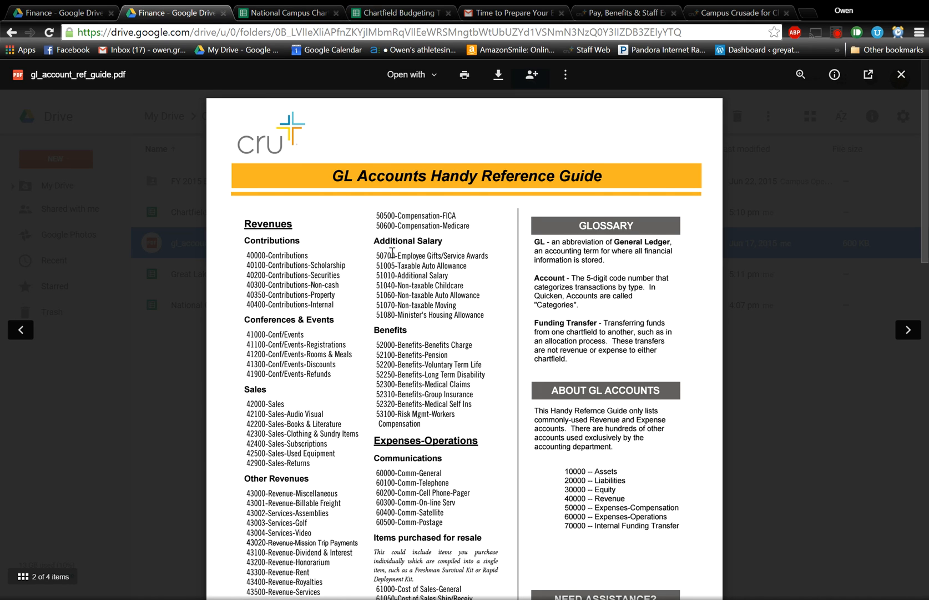
scroll(392, 252, "down", 5)
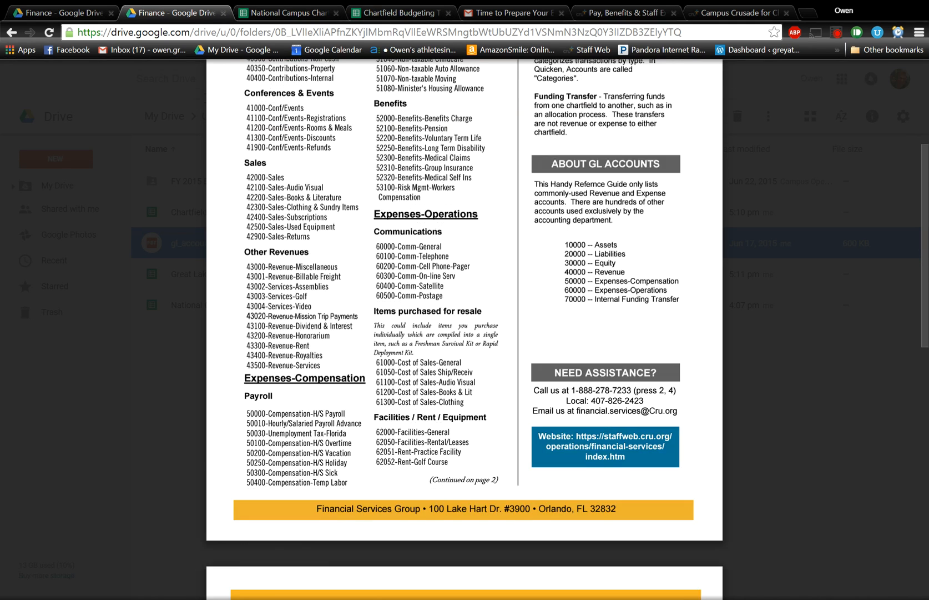
scroll(464, 327, "down", 10)
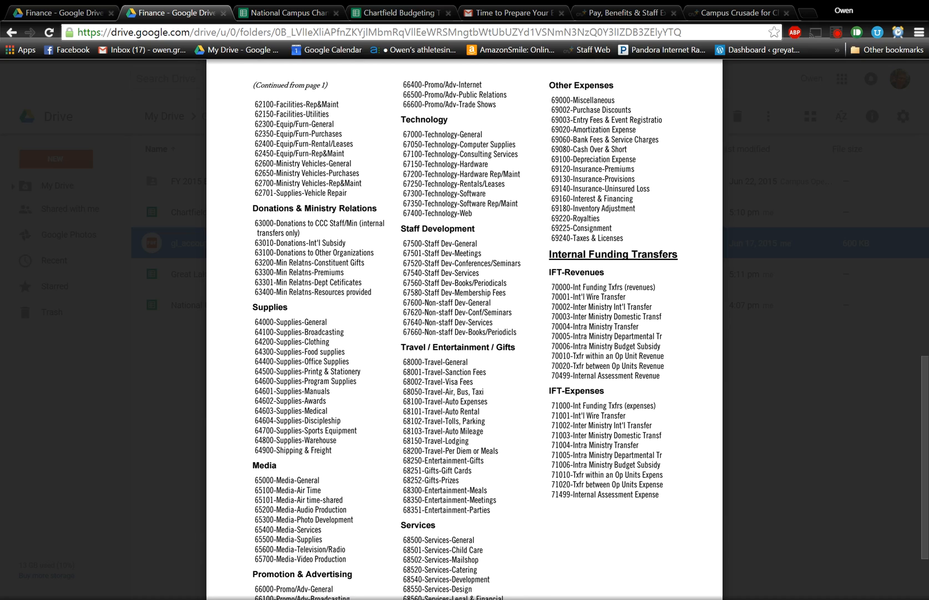
scroll(464, 327, "up", 15)
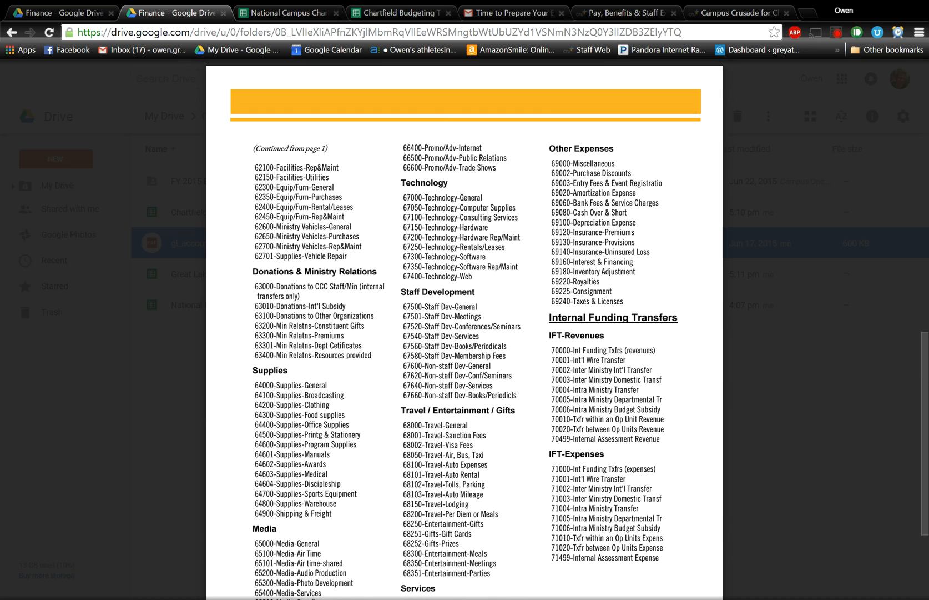
scroll(465, 328, "up", 1)
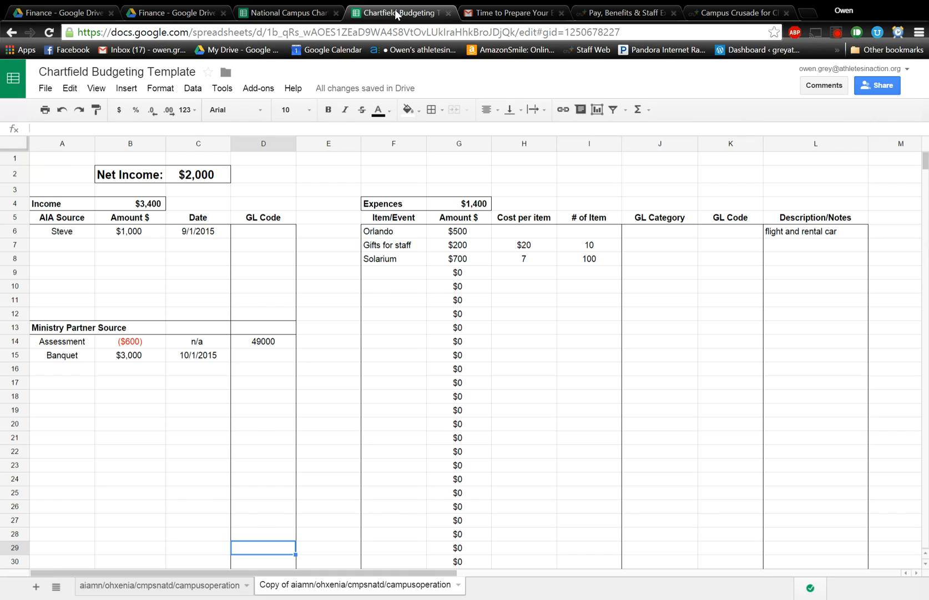
Step: Look up the Intra Ministry Departmental transfer revenue code in the guide and enter 70005 as the first AIA Source row's GL code
left_click(396, 15)
left_click(172, 14)
scroll(306, 270, "down", 12)
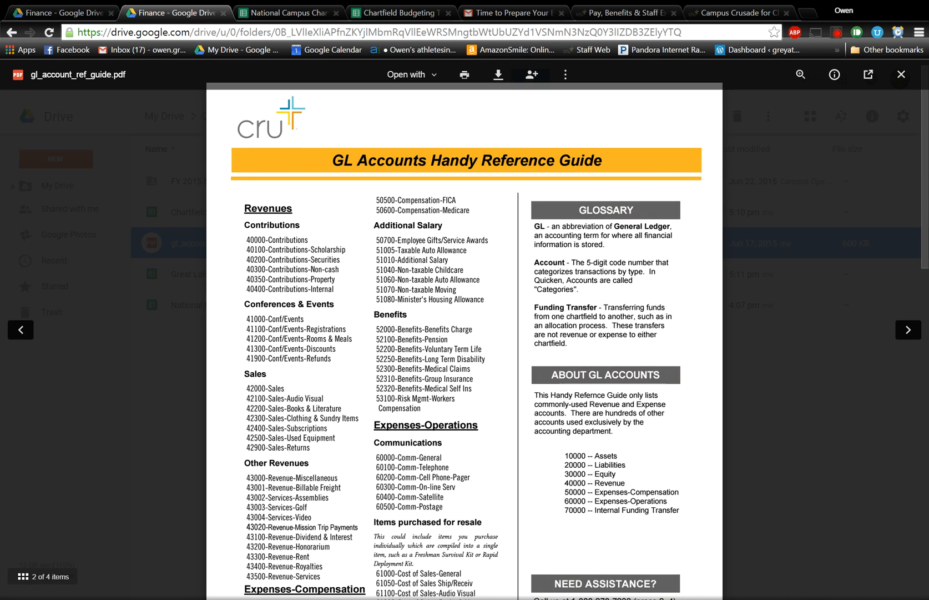
scroll(465, 327, "down", 4)
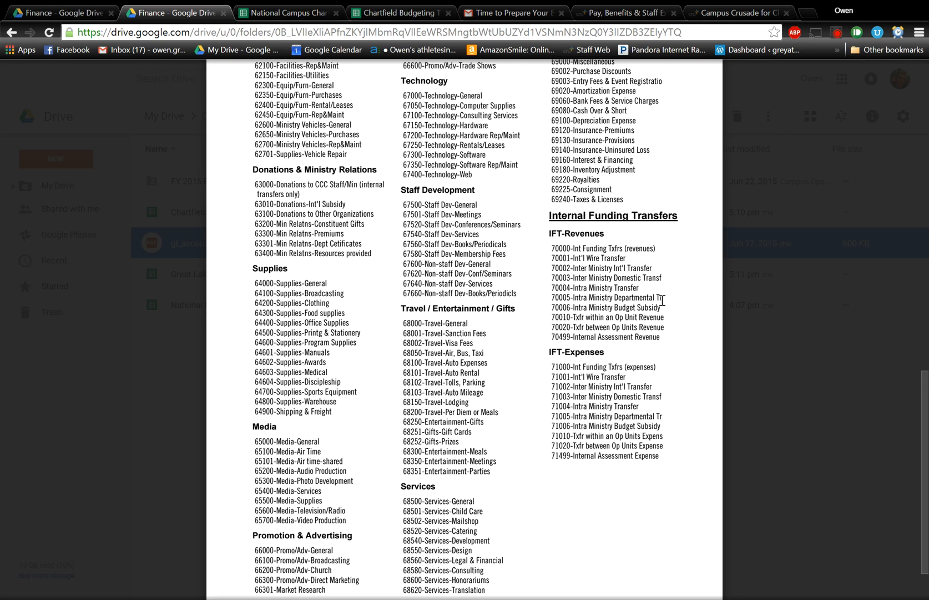
double_click(571, 300)
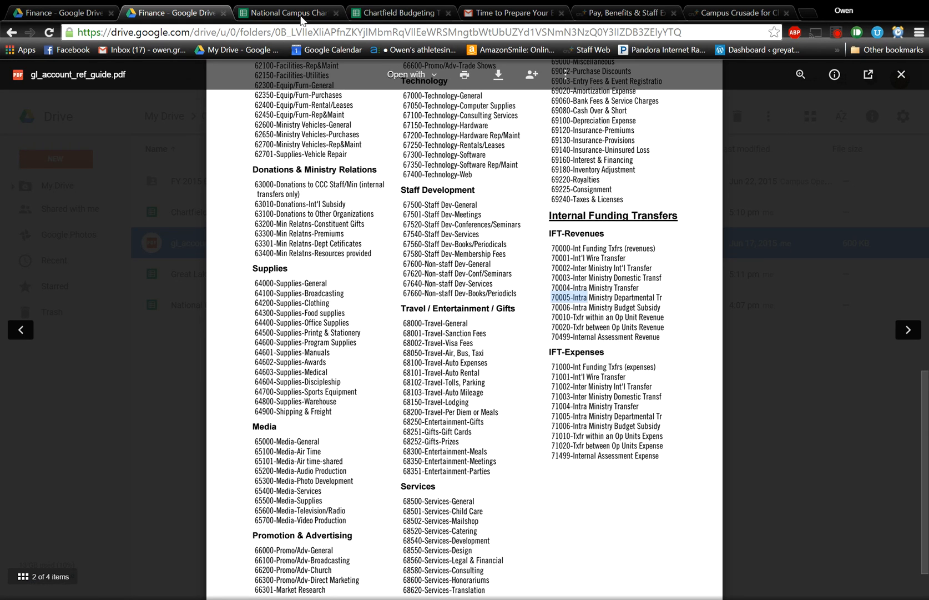
left_click(382, 17)
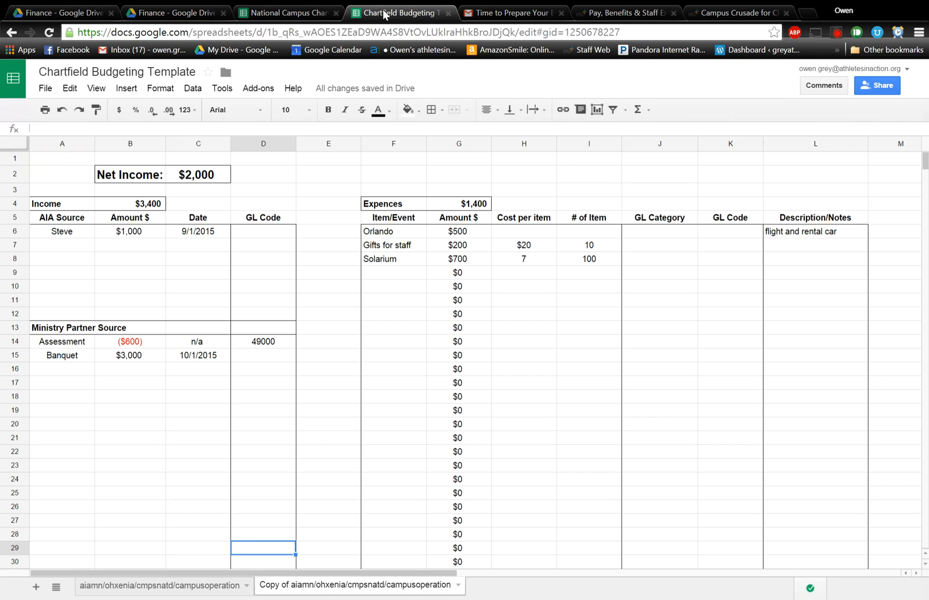
left_click(262, 232)
type("70")
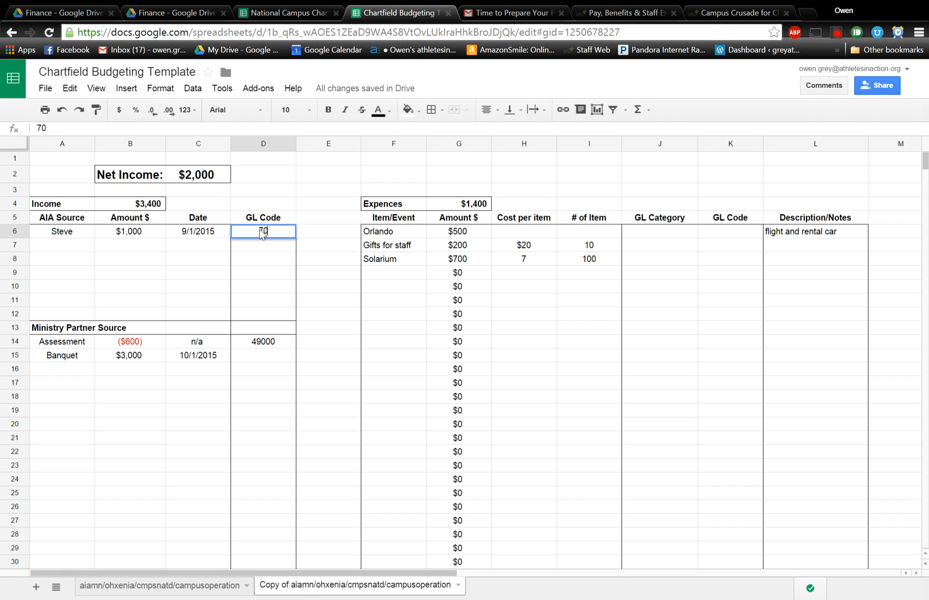
type("005")
left_click(316, 264)
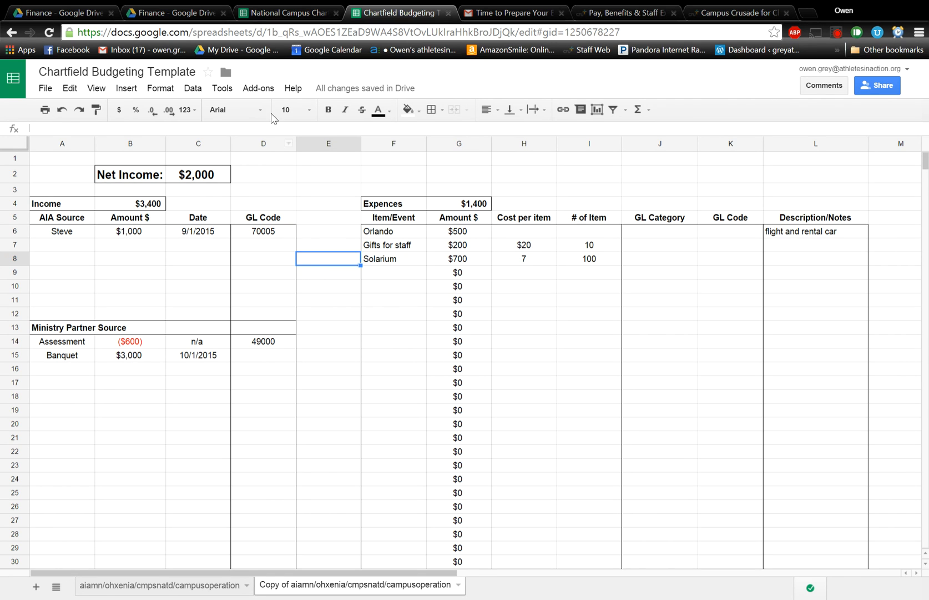
Step: Look up the Contributions code in the reference guide and enter 40000 as the Banquet row's GL code
left_click(200, 12)
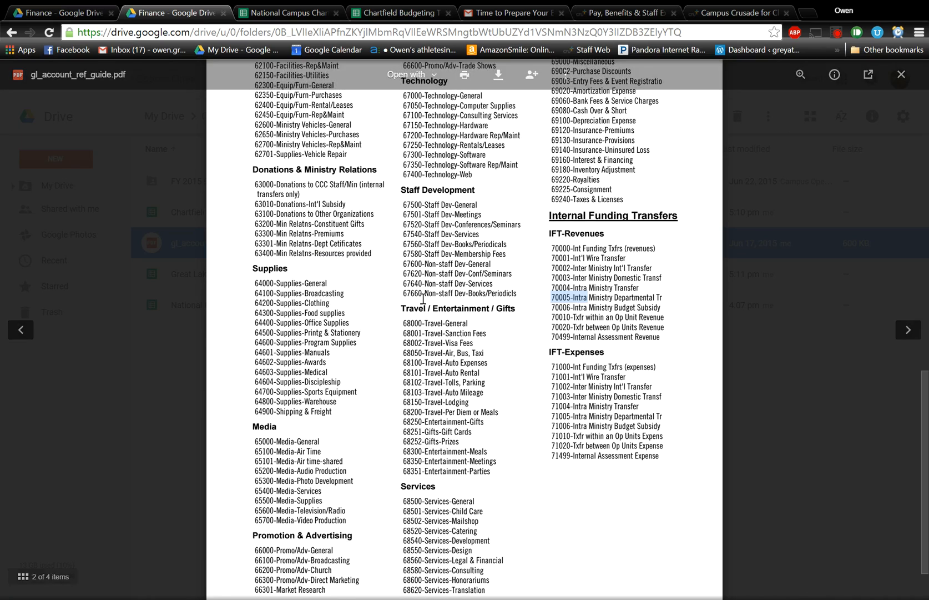
scroll(465, 327, "up", 10)
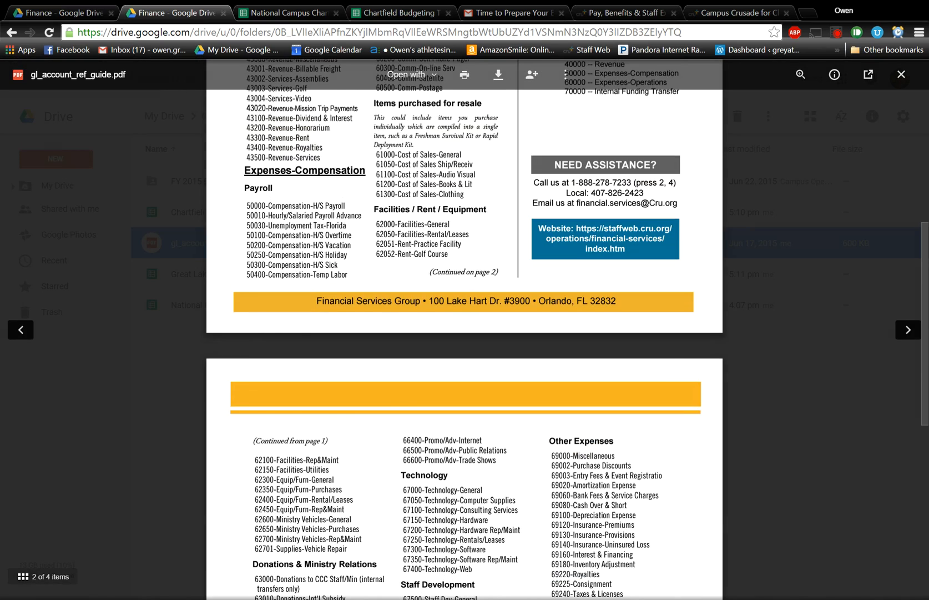
scroll(465, 328, "up", 2)
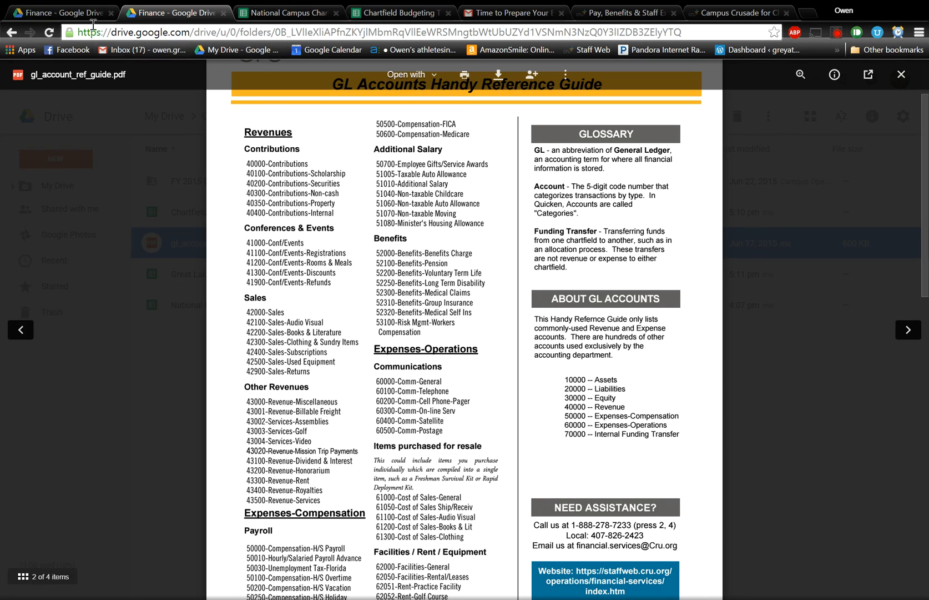
left_click(382, 14)
left_click(257, 357)
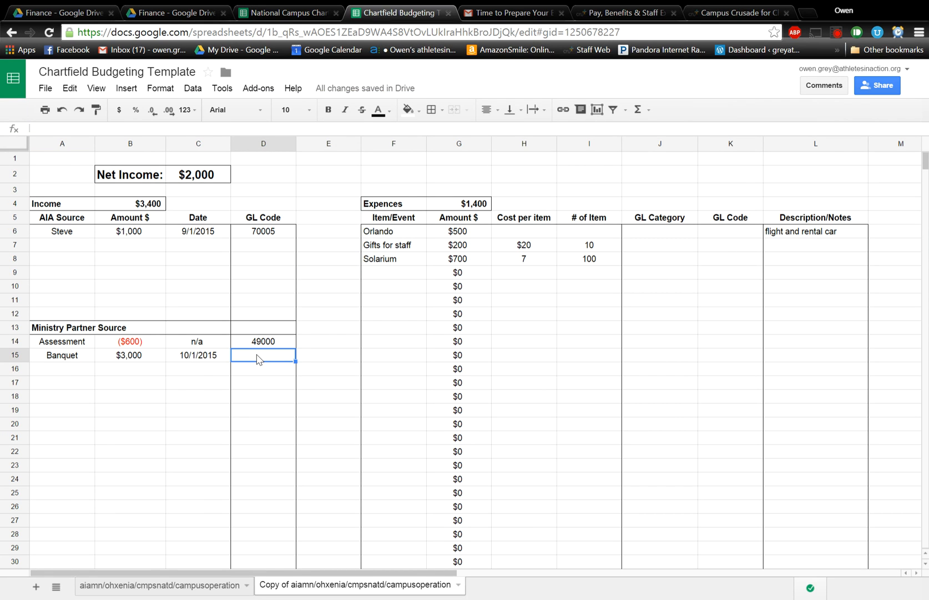
type("40000")
key("Return")
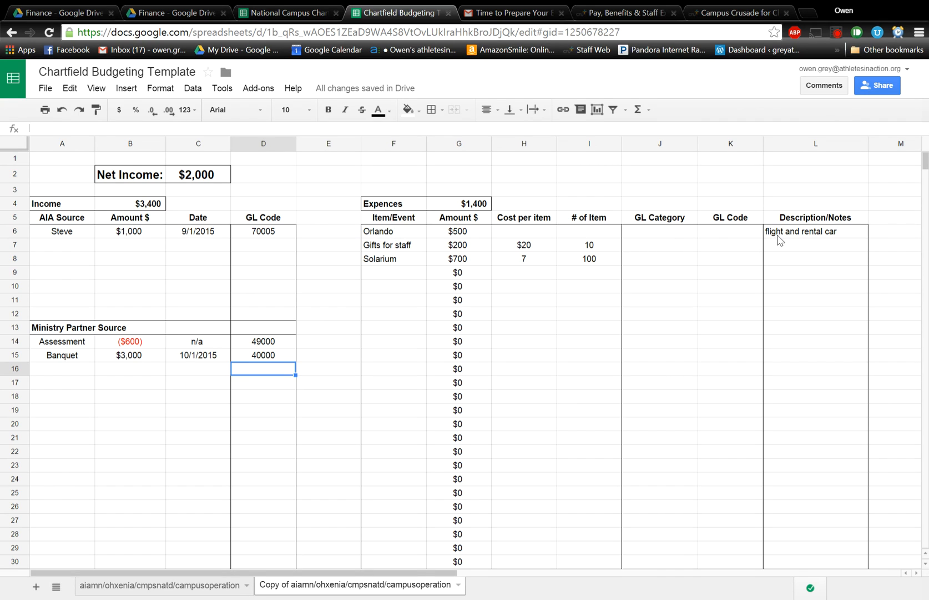
Step: Set the GL category of the Orlando expense to "Travel - General"
left_click(657, 233)
type("Trave")
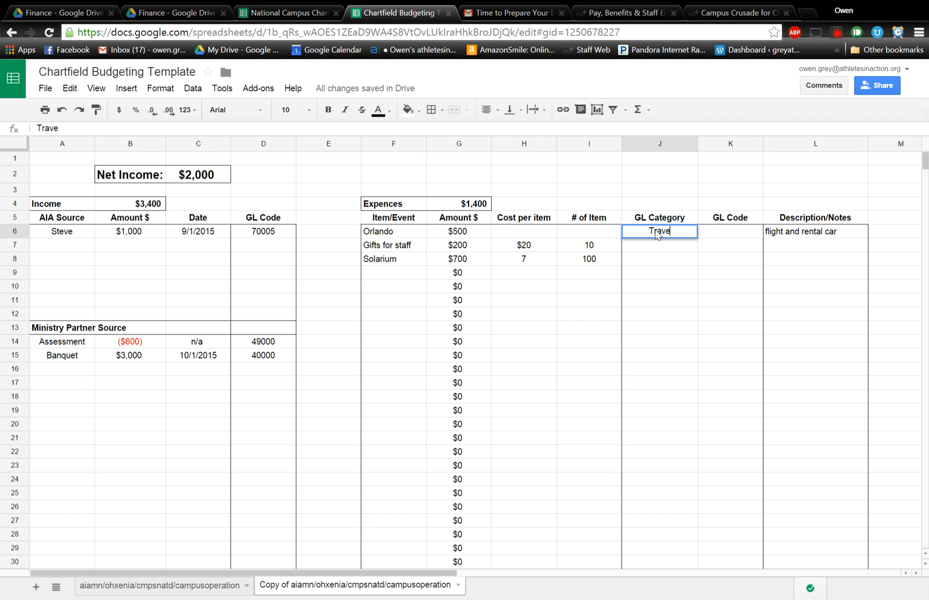
type("l - General")
key("Tab")
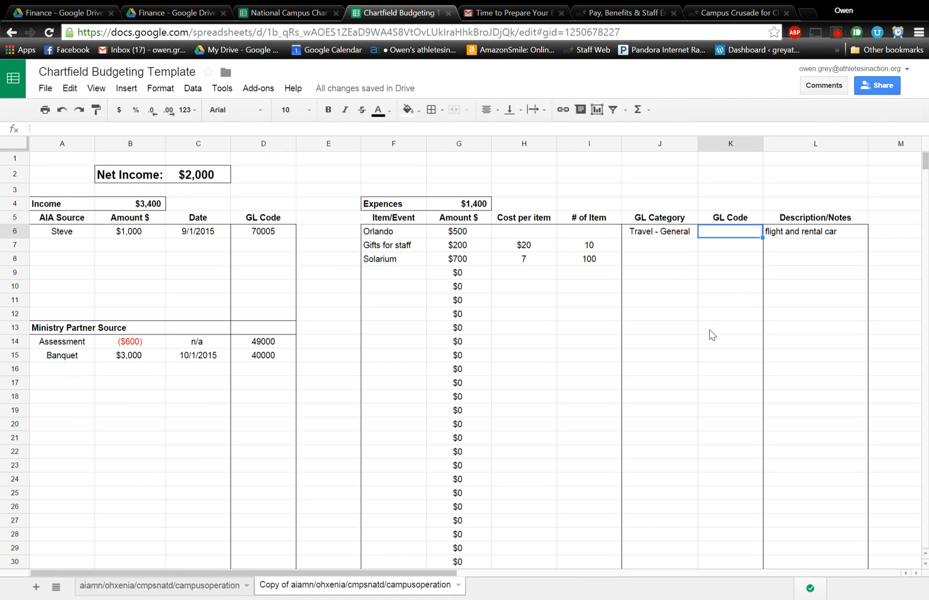
Step: Find the Travel-General code under Travel / Entertainment / Gifts in the guide and enter 68000 as the Orlando expense's GL code
left_click(176, 17)
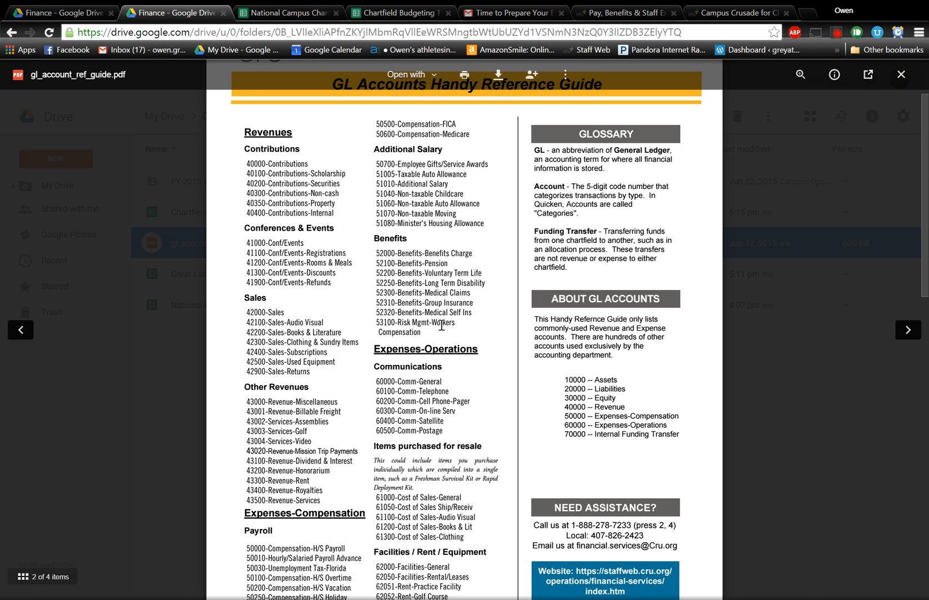
scroll(442, 325, "down", 5)
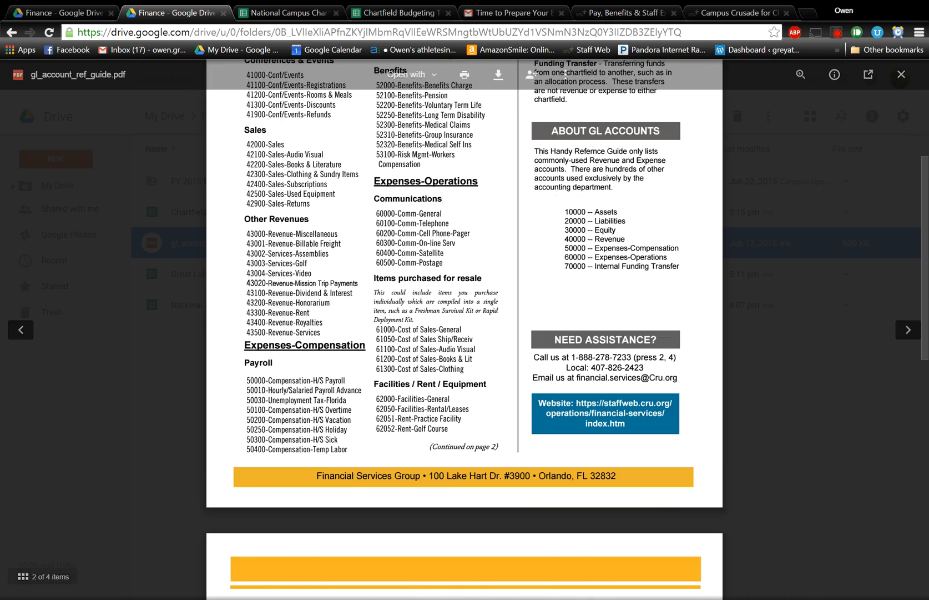
scroll(442, 325, "down", 7)
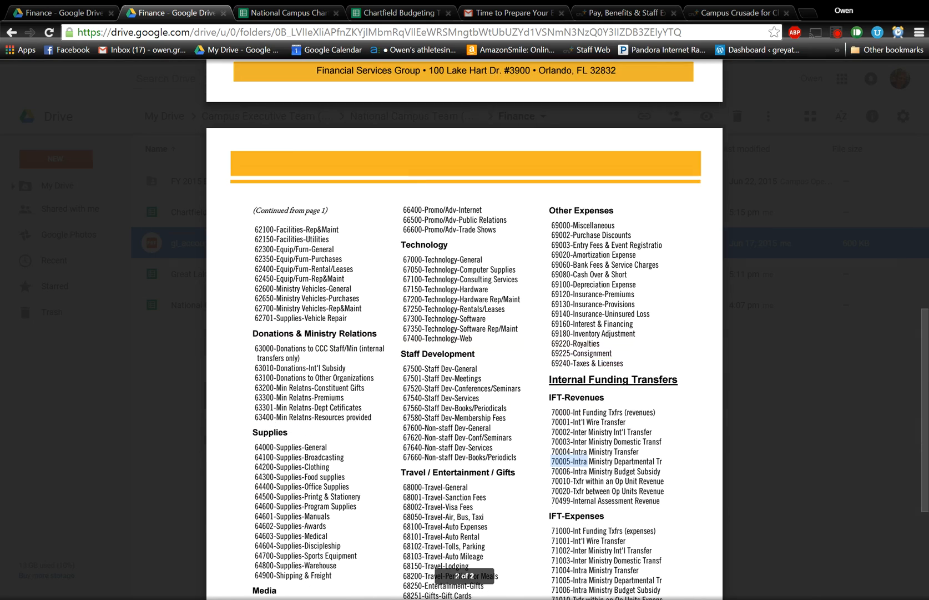
scroll(464, 325, "down", 4)
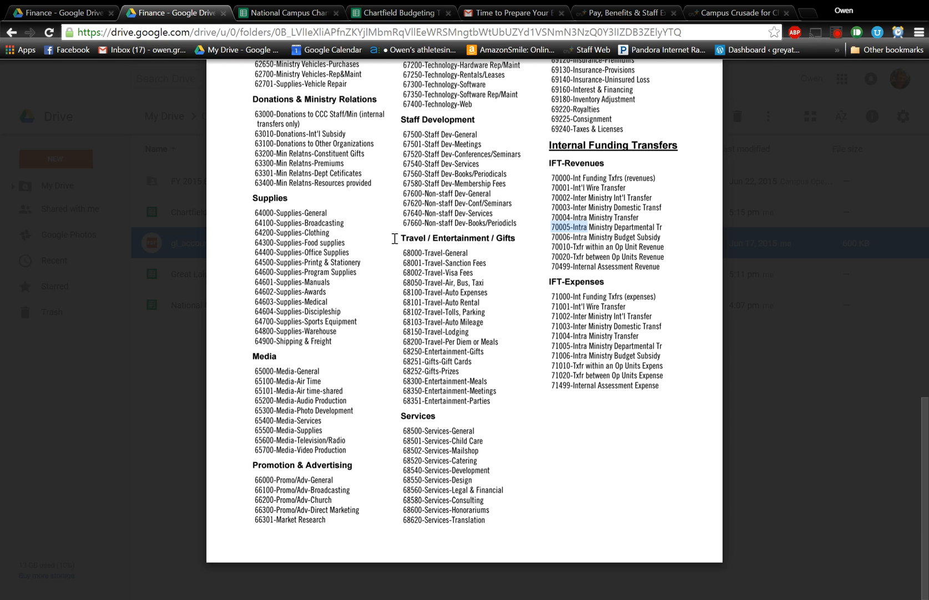
left_click_drag(394, 239, 500, 240)
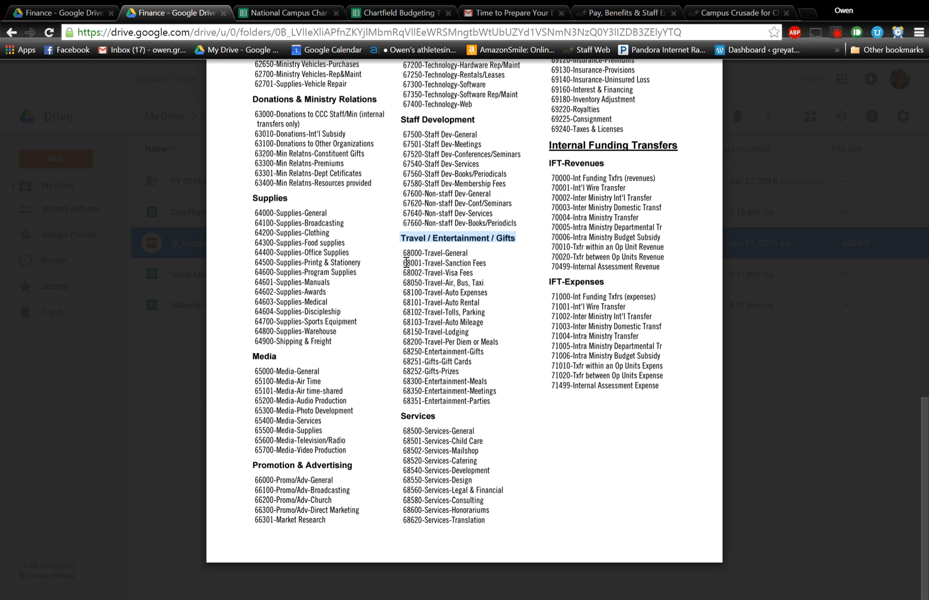
left_click(382, 13)
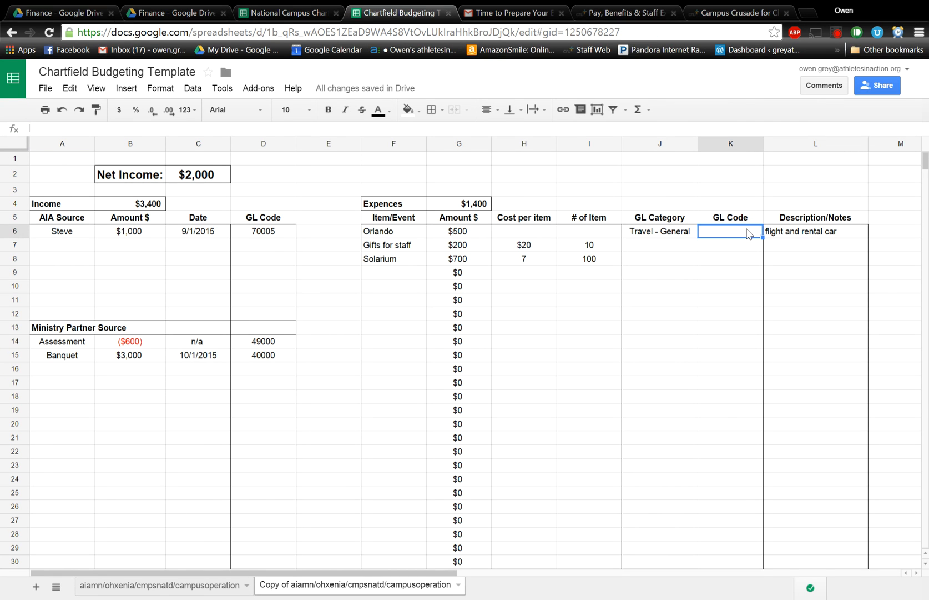
type("68000")
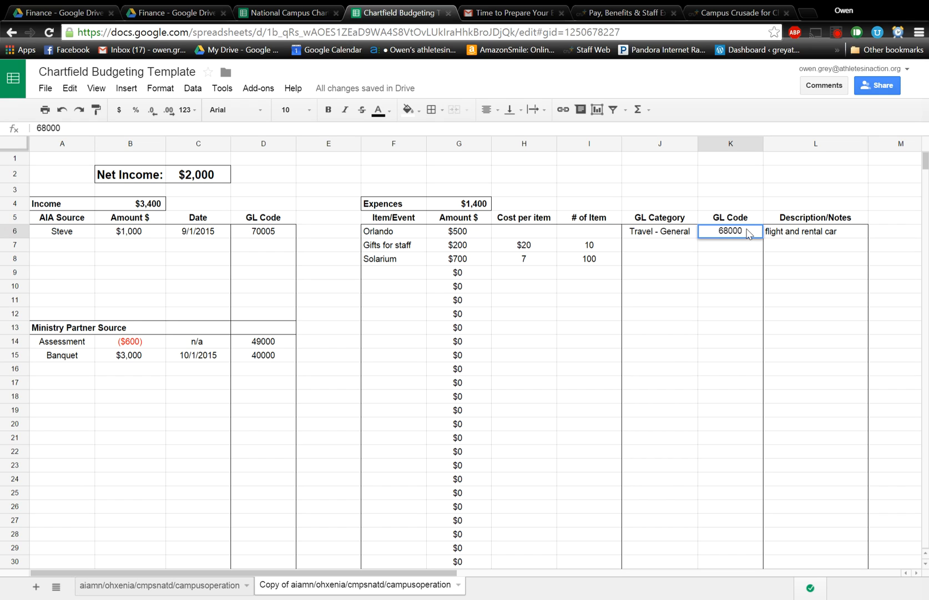
Step: Enter the description "books" for Gifts for staff and "WR students" for the Solarium expense
left_click(788, 248)
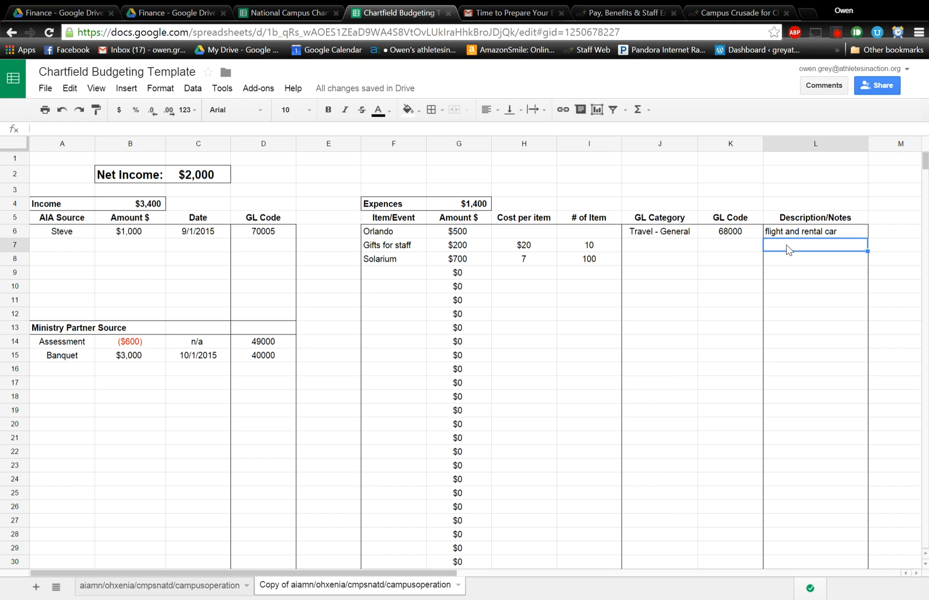
type("oks")
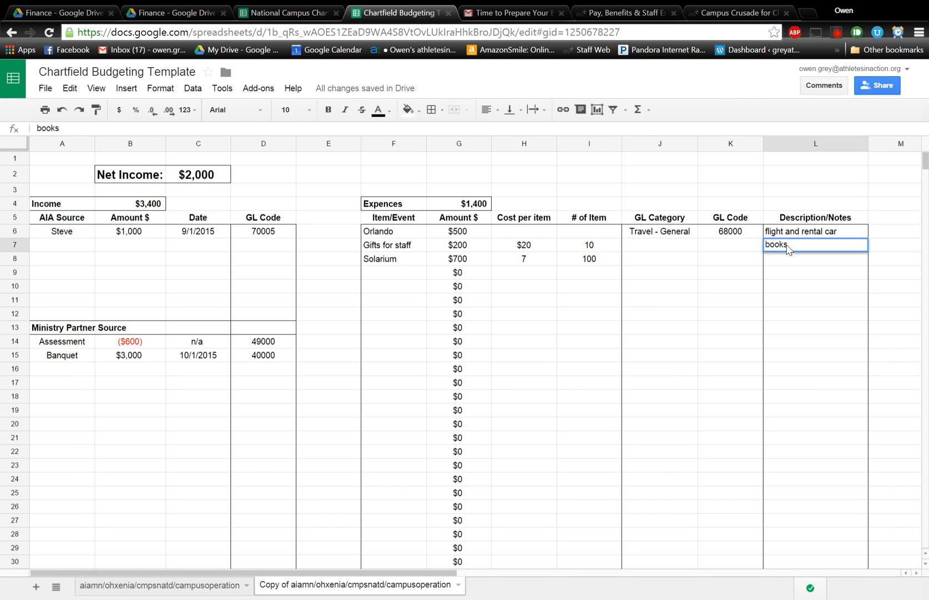
key("Return")
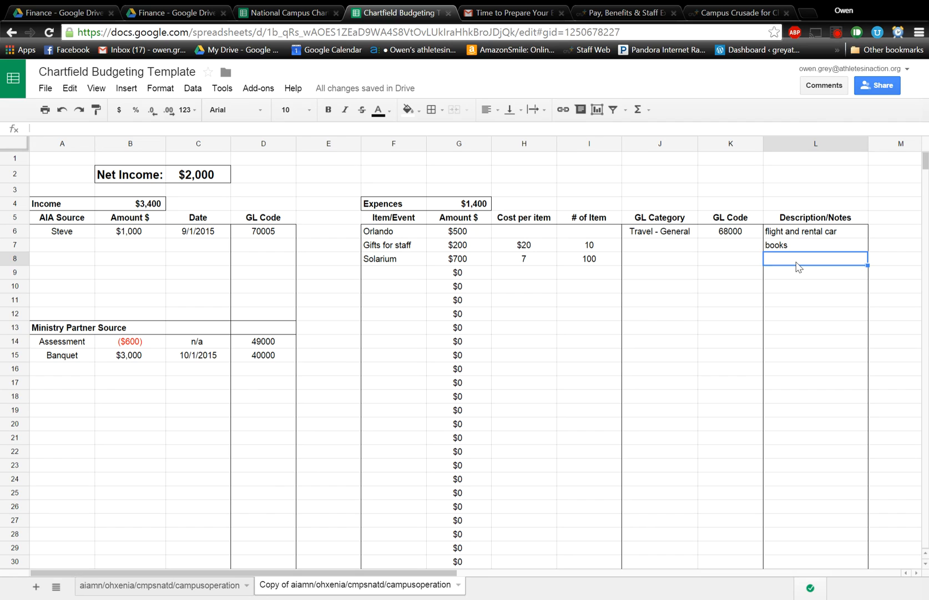
type("WR")
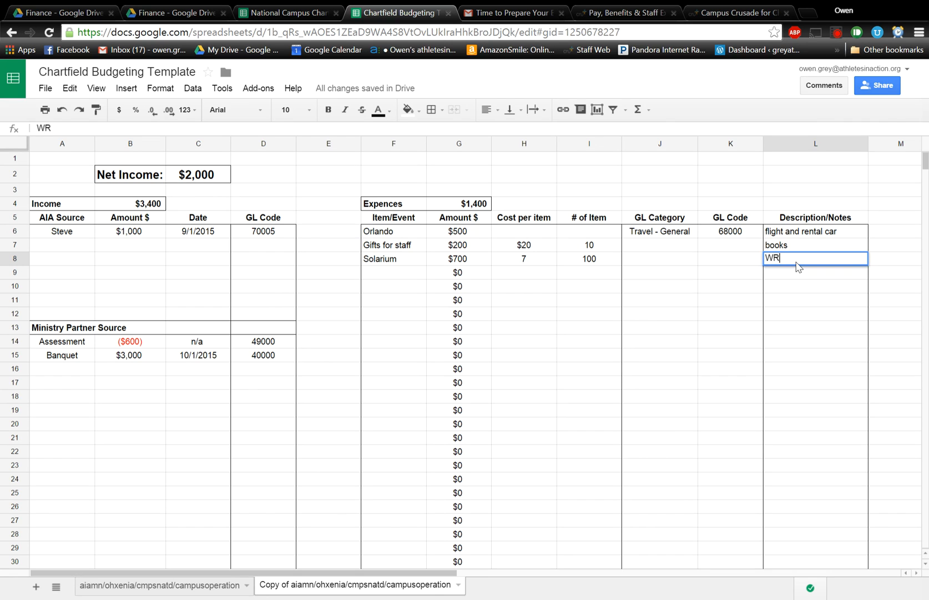
type(" students")
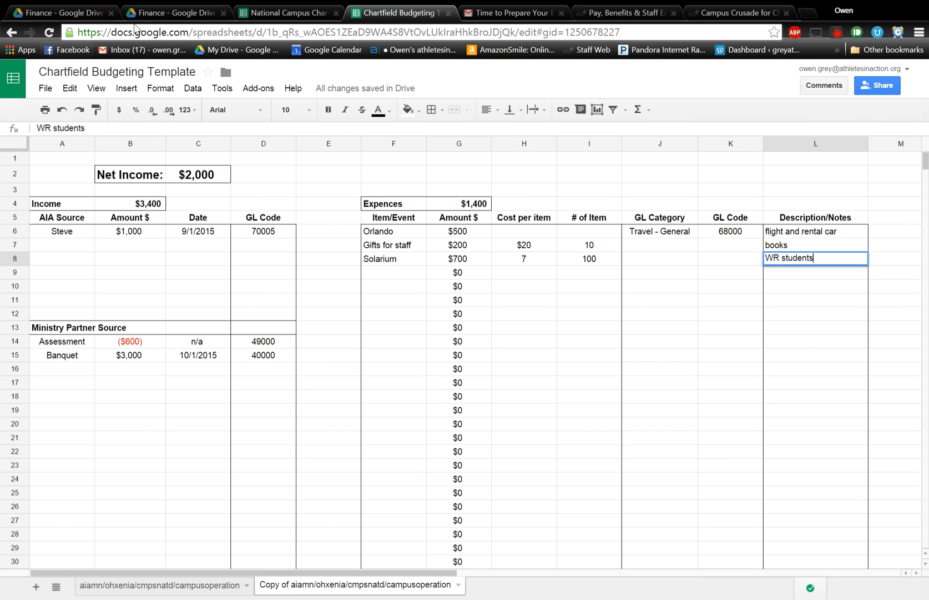
Step: Check the Staff Development accounts in the reference guide and give Gifts for staff the GL code 67250 and category "Staff Dev - General"
left_click(169, 22)
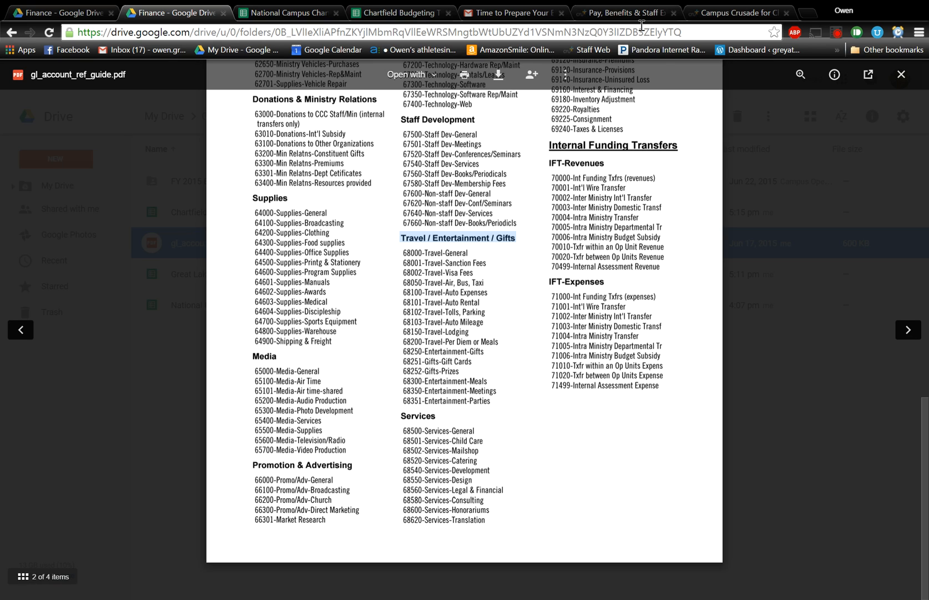
left_click(389, 12)
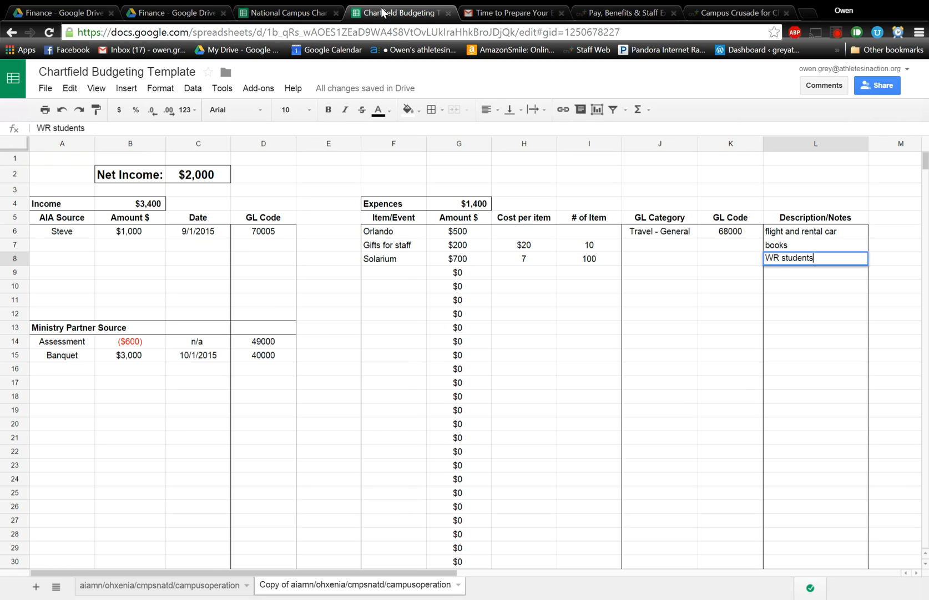
left_click(730, 249)
type("67250")
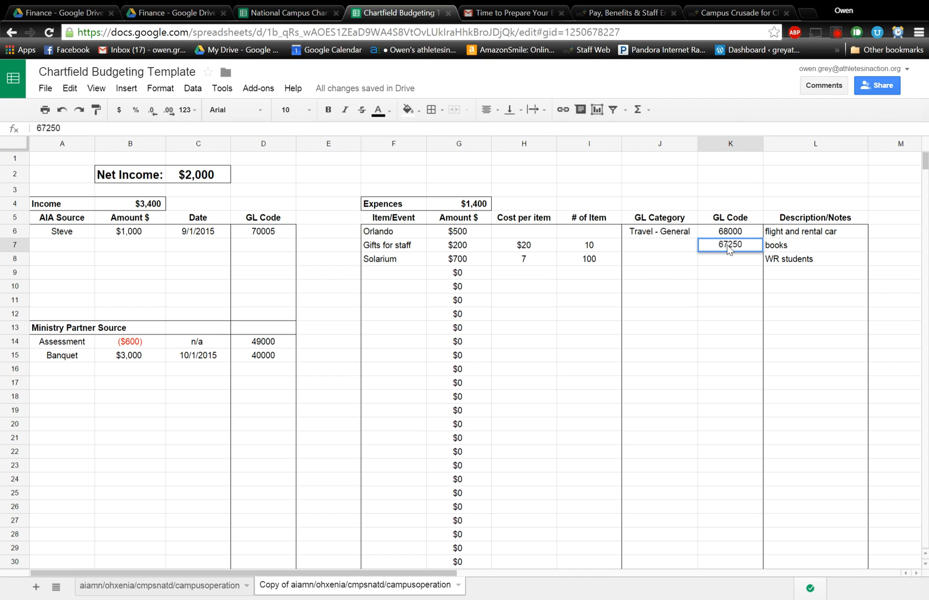
key("Left")
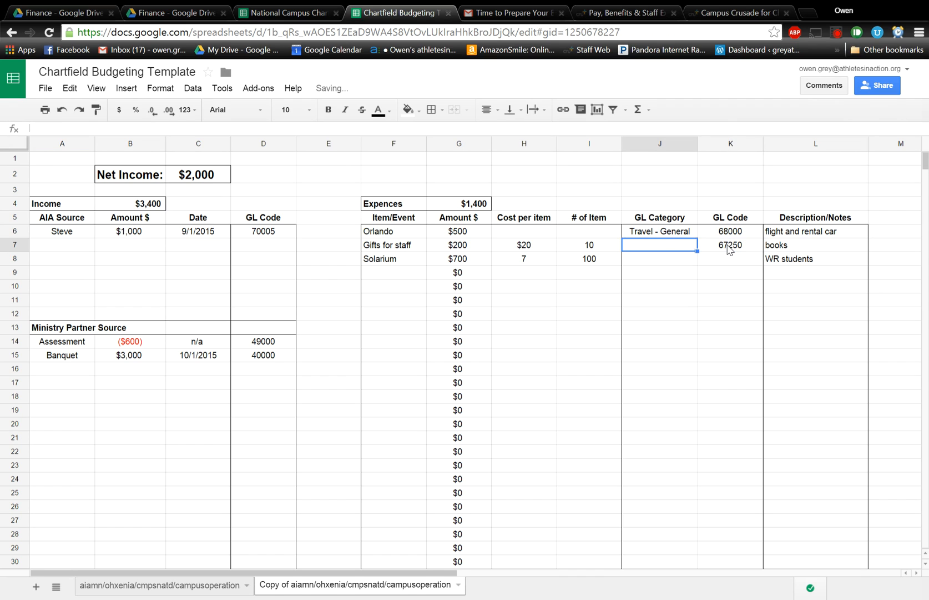
type("Staff")
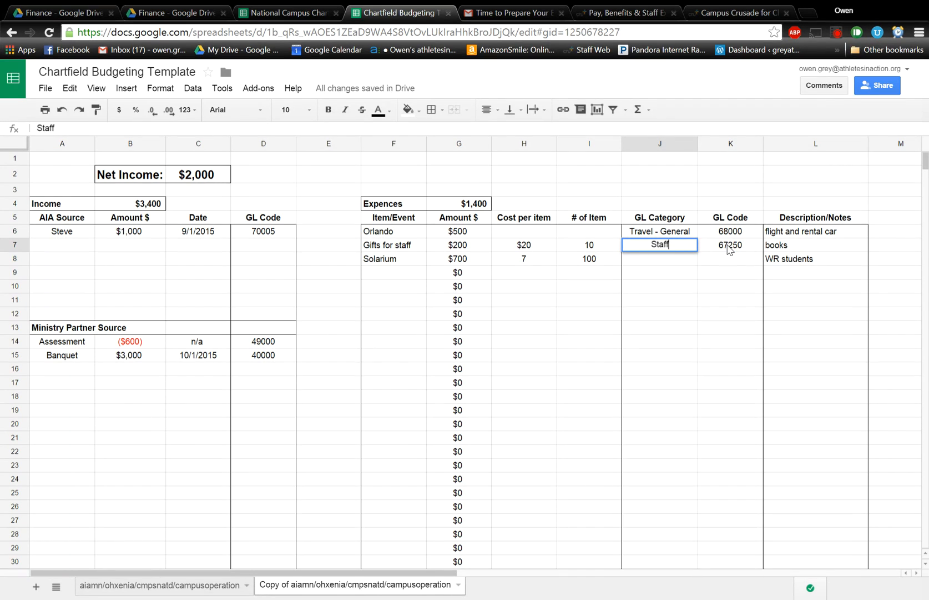
type(" Dev - General")
key("Return")
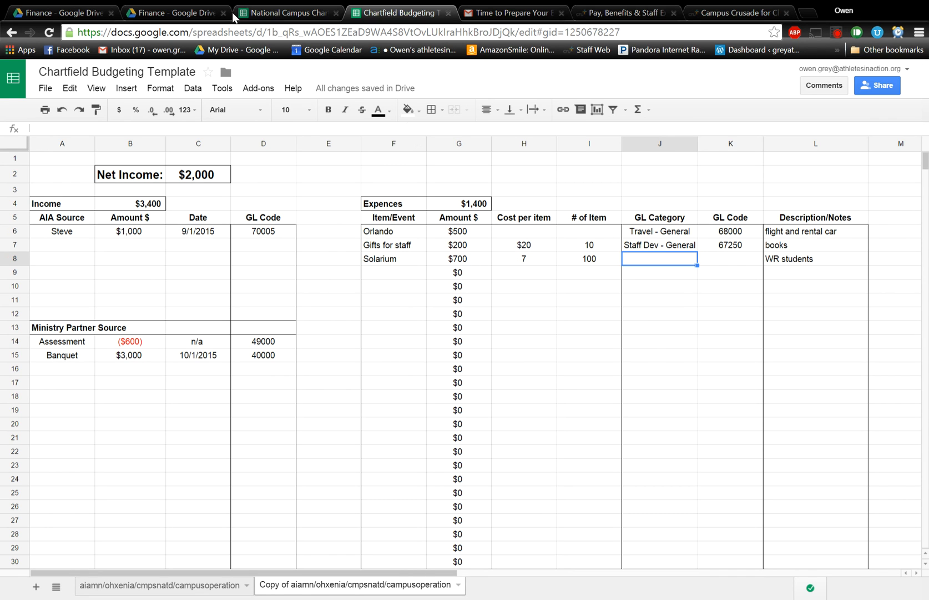
Step: Check the guide again, set the Solarium expense's category to "Non Staff Dev - General", and widen the GL Category column to fit
left_click(209, 15)
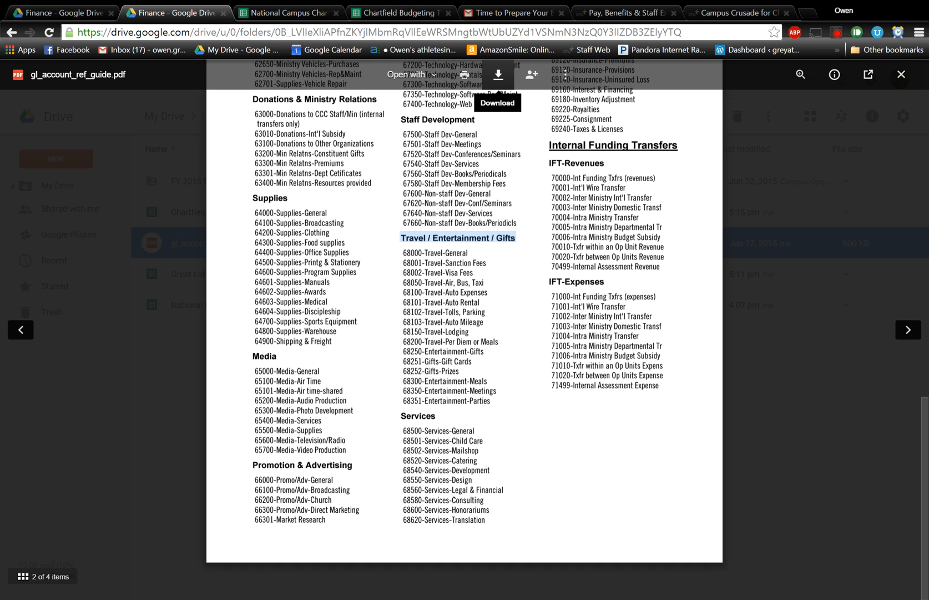
left_click(376, 16)
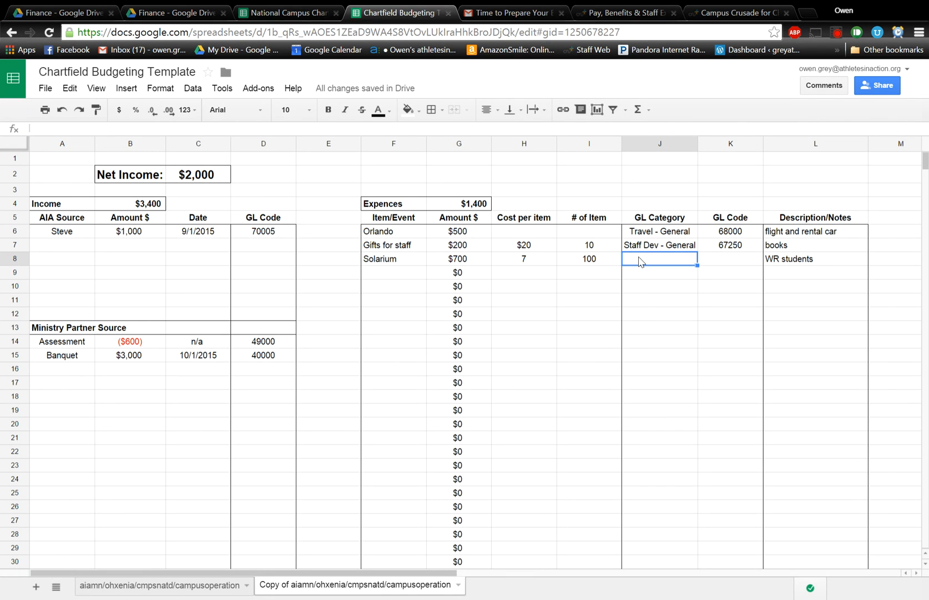
type("Non Sta")
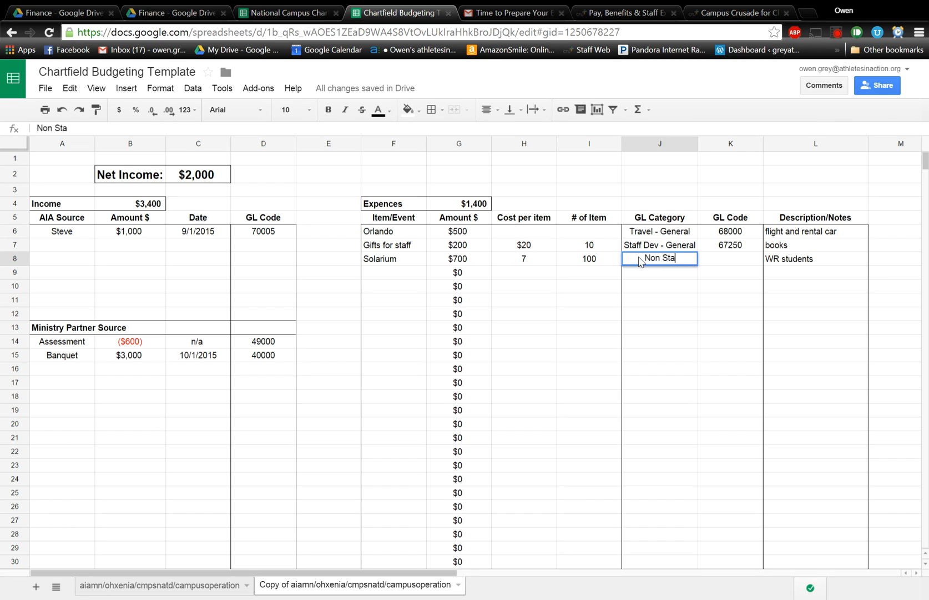
type("ff Dev - Gener")
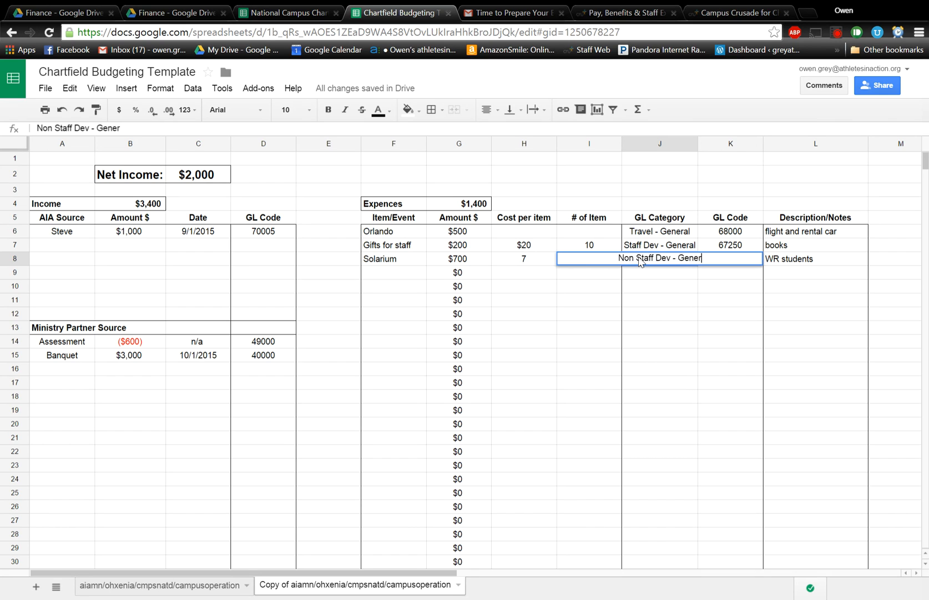
type("al")
left_click(703, 178)
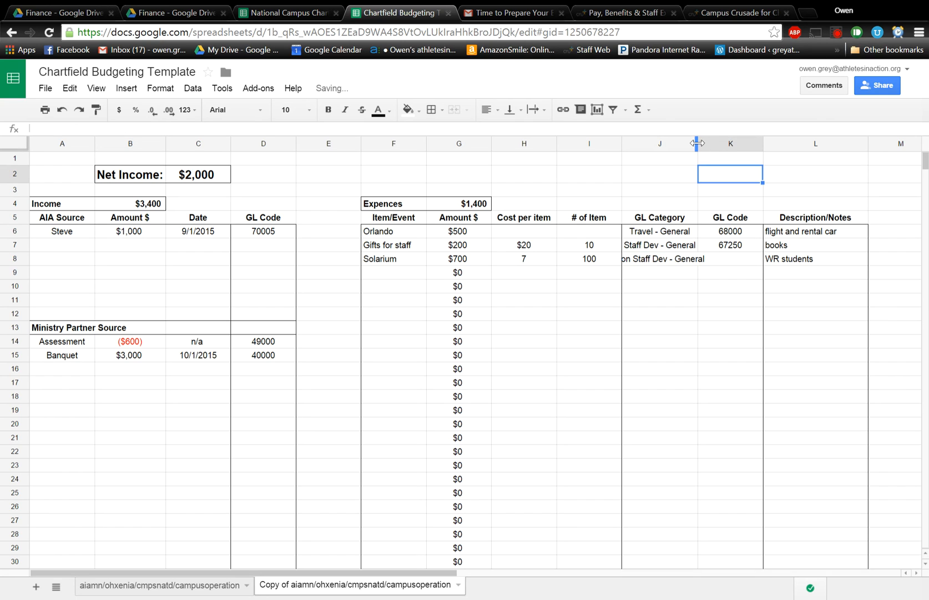
double_click(697, 142)
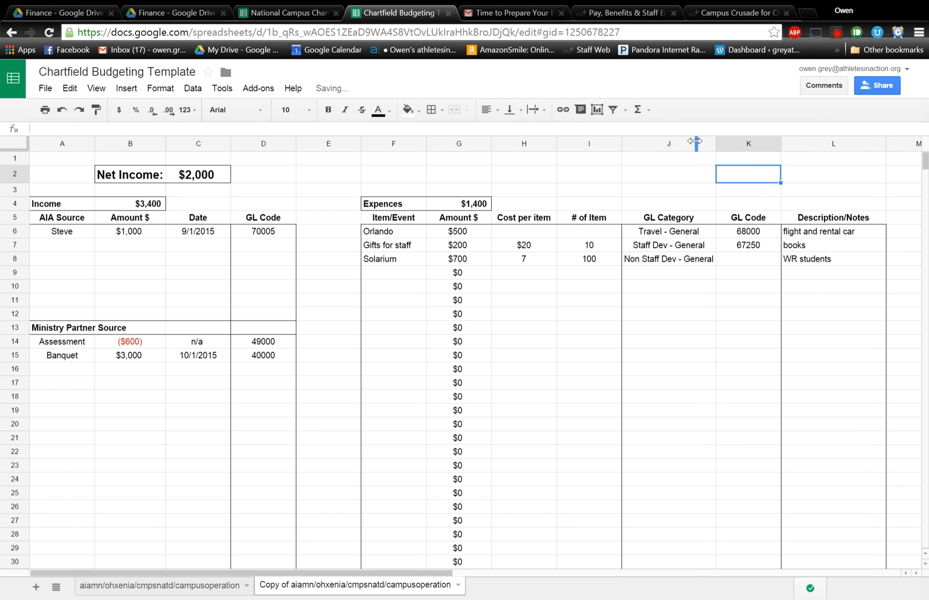
Step: Enter 67600 as the GL code of the Solarium expense
left_click(730, 262)
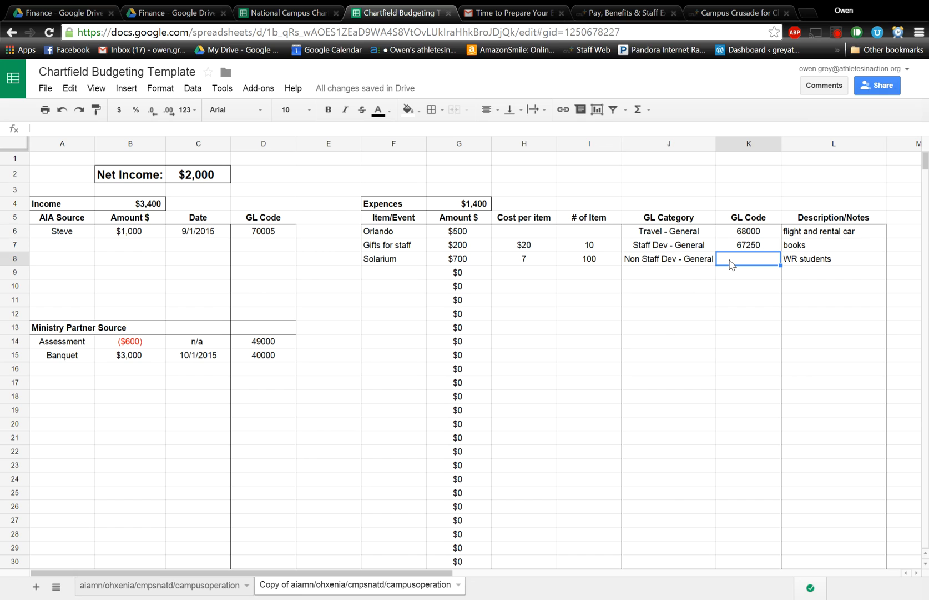
type("67600")
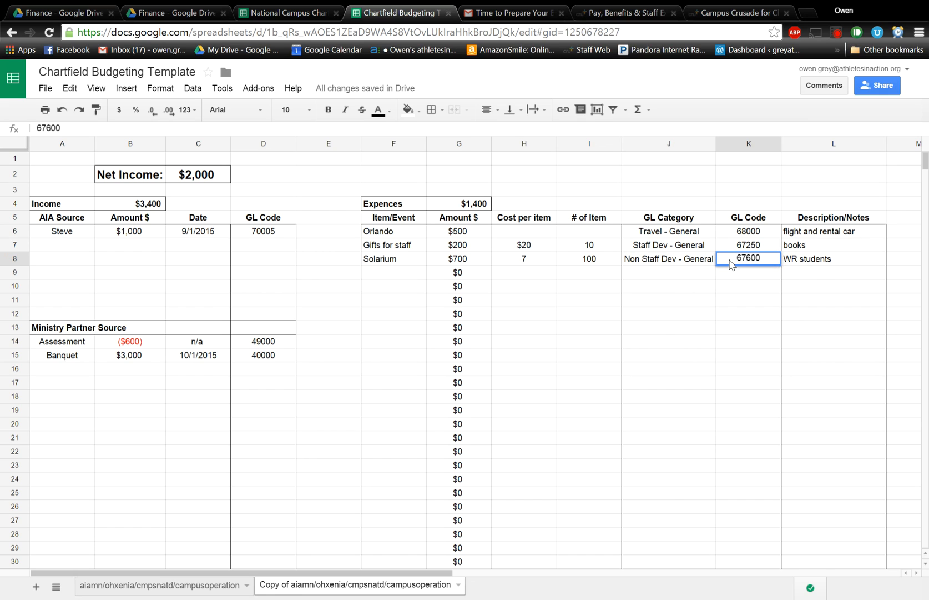
left_click(736, 286)
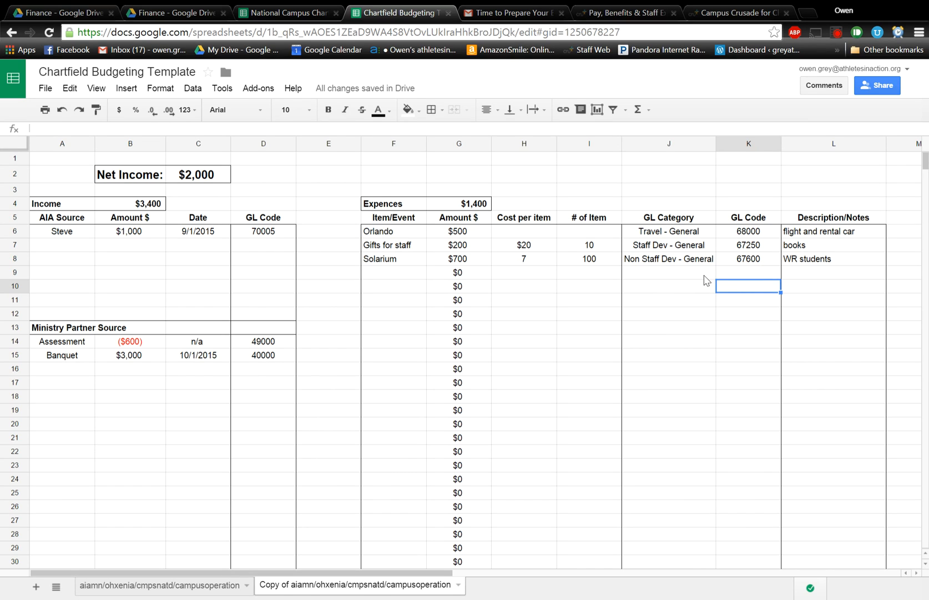
Step: Switch to the 2016 fiscal year budget preparation e-mail and review its budgeting instructions
left_click(502, 15)
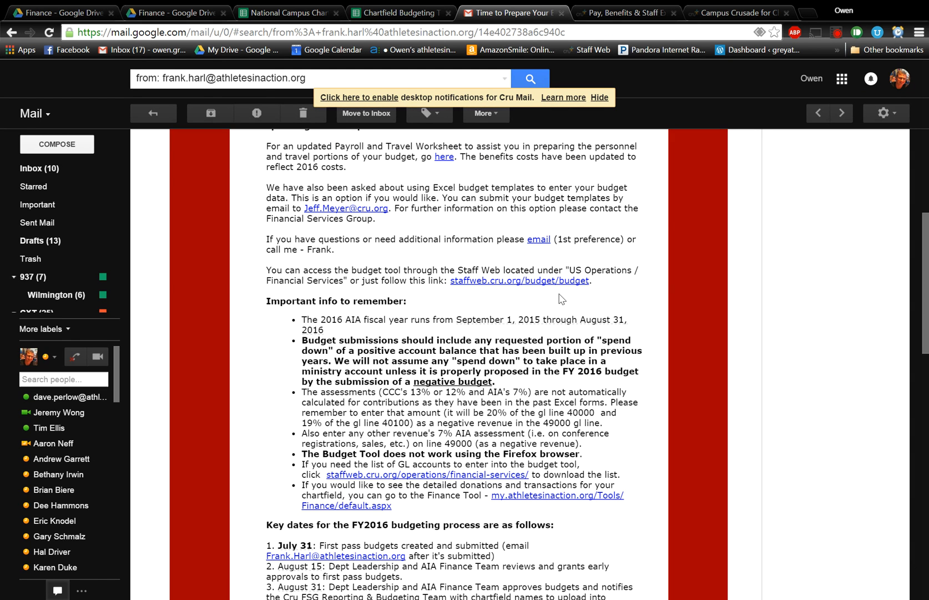
scroll(560, 300, "up", 5)
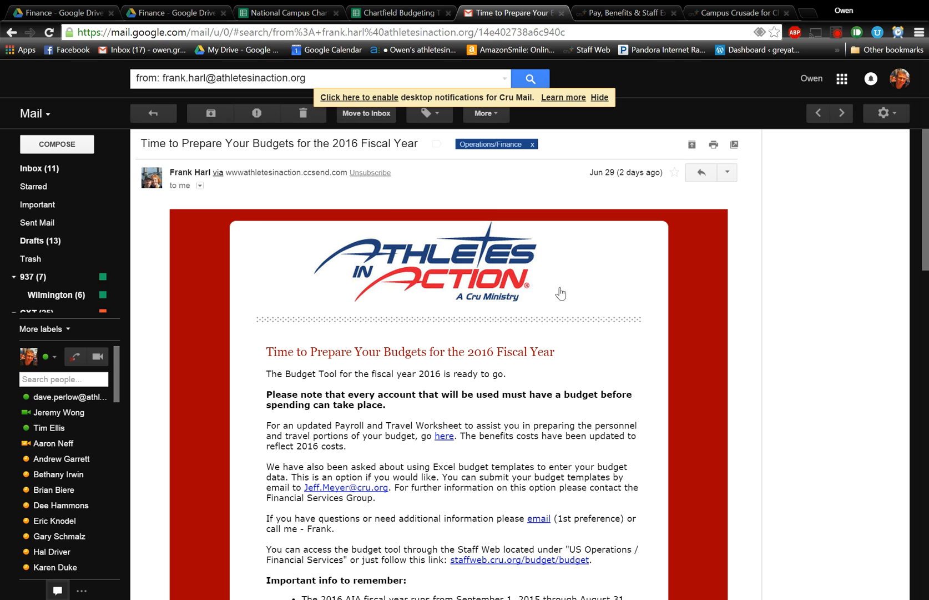
scroll(580, 388, "down", 5)
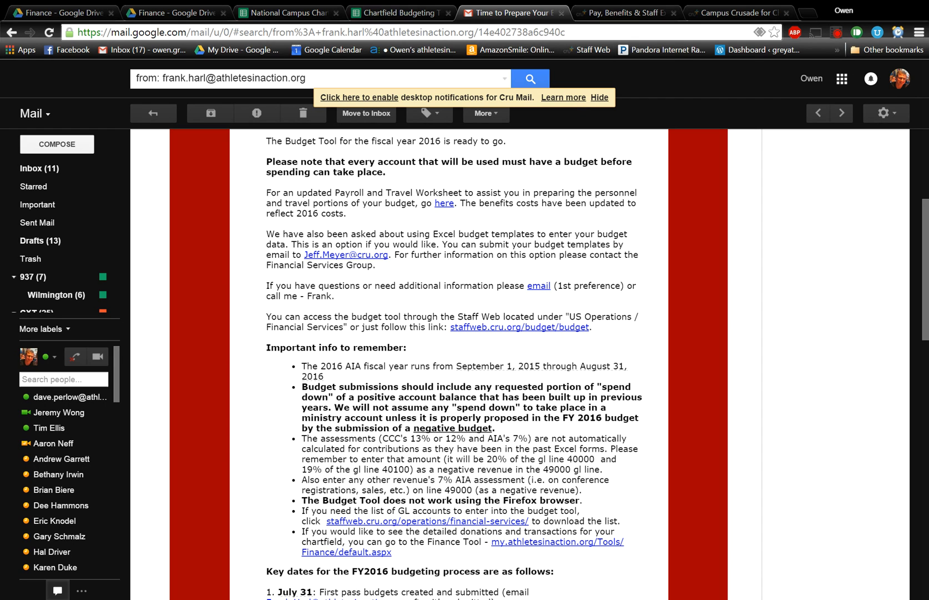
Step: Switch to Staff Web and open the Budget Tool from the Financial Services page under U.S. Operations
left_click(717, 16)
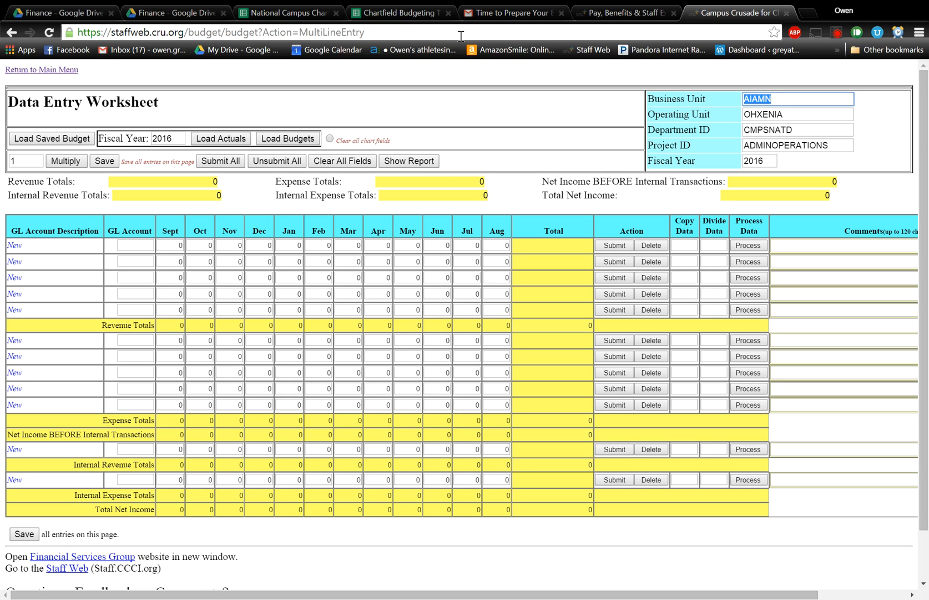
left_click(608, 11)
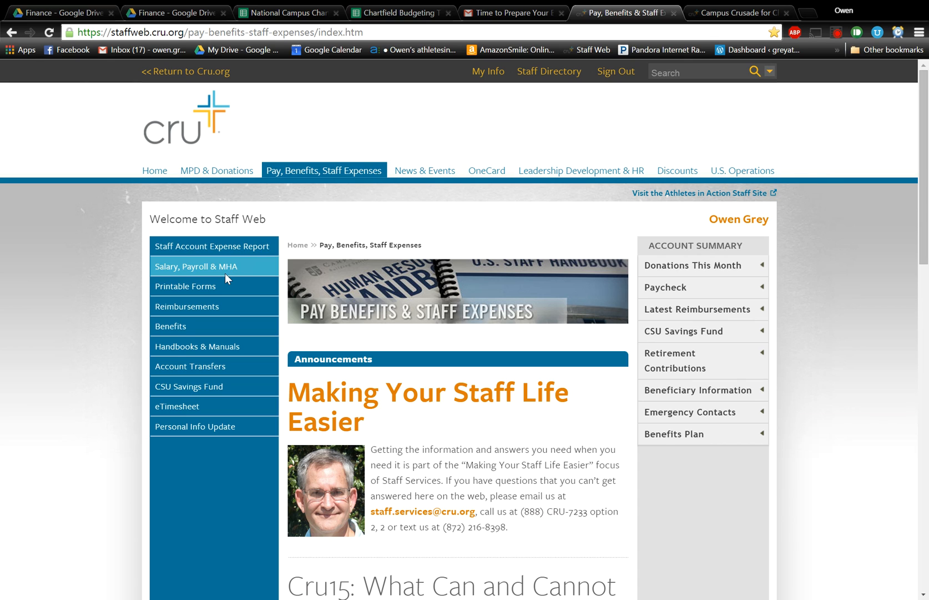
left_click(732, 175)
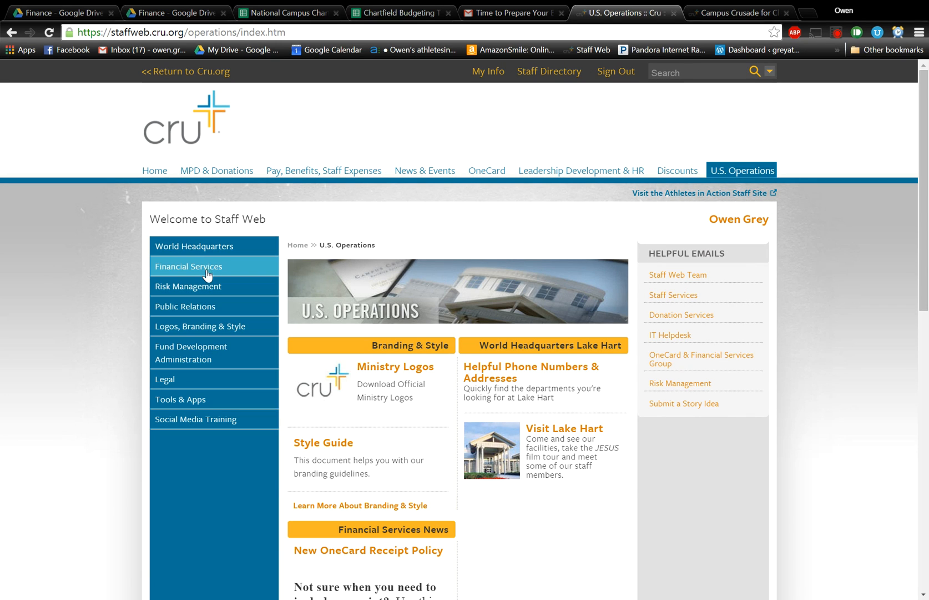
left_click(207, 272)
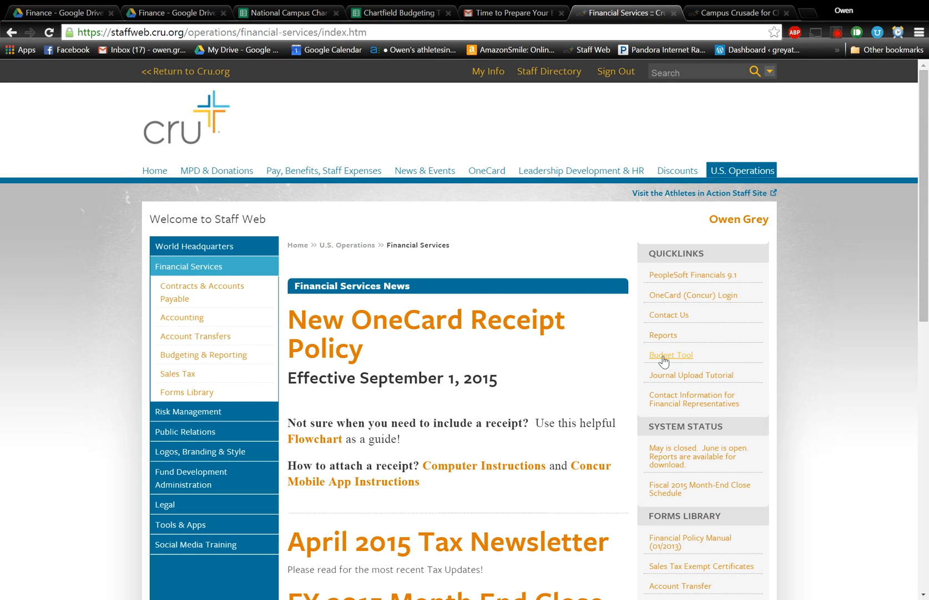
left_click(663, 357)
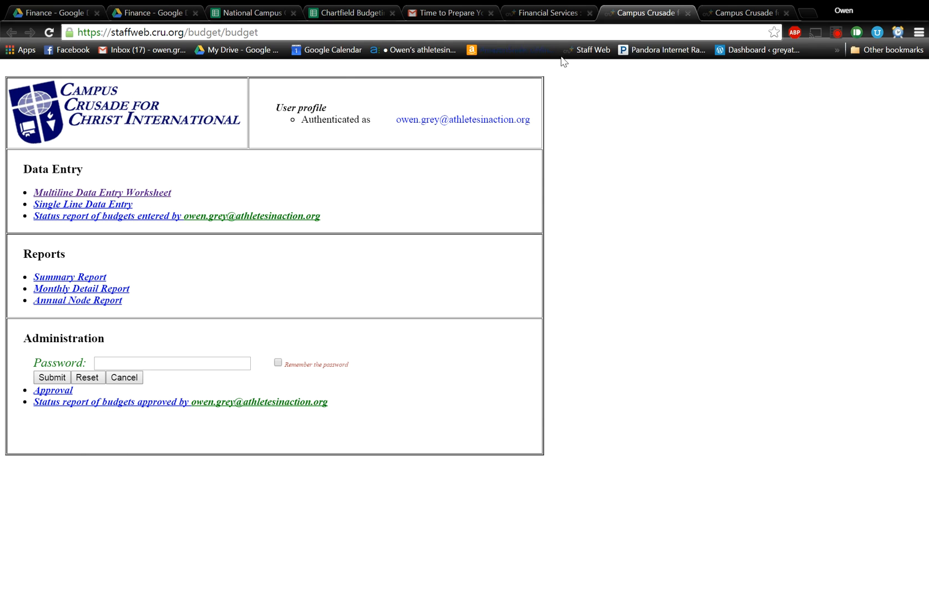
Step: Close the Financial Services, Budget Tool main menu and budget e-mail pages, keeping the Data Entry Worksheet open
left_click(589, 12)
left_click(590, 12)
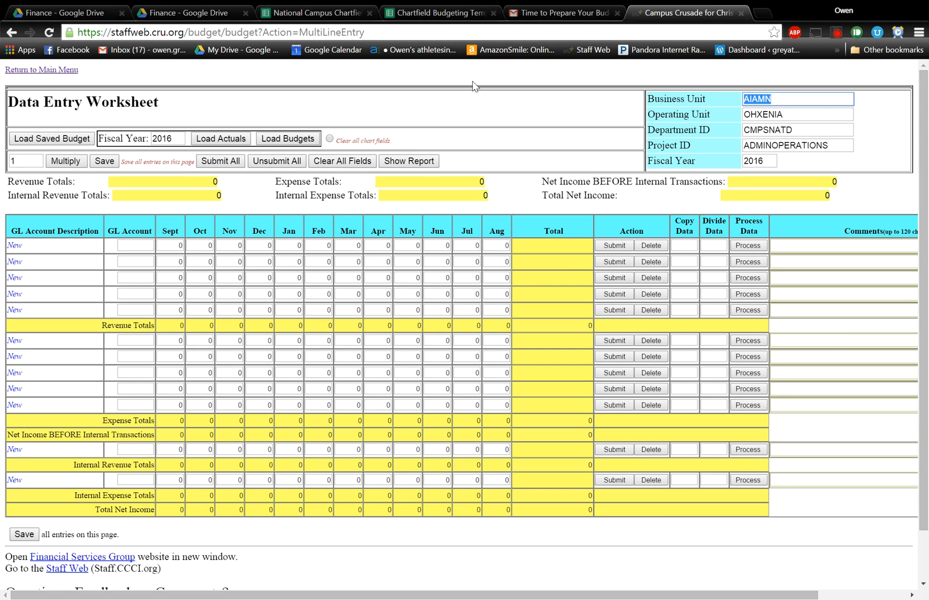
left_click(618, 12)
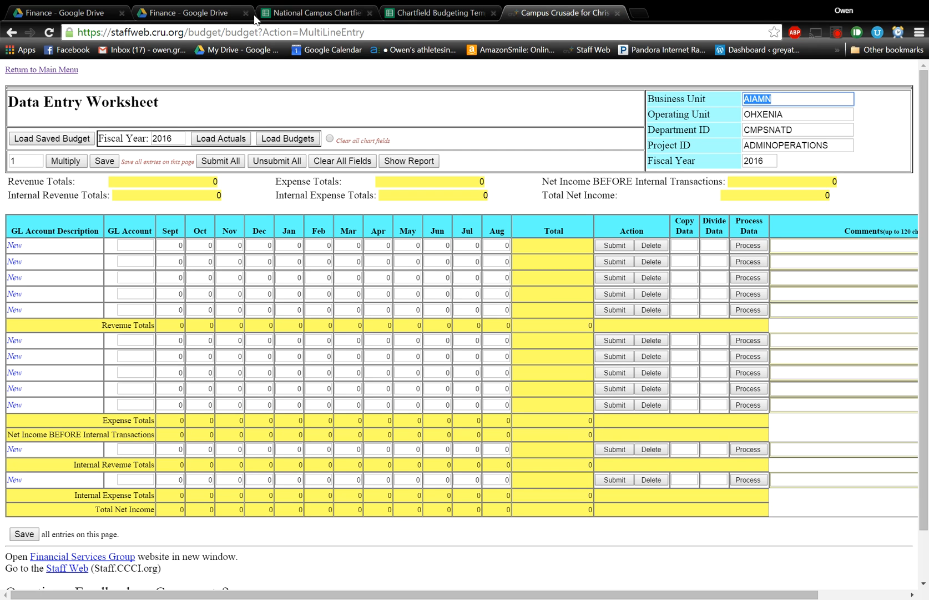
Step: Check the Banquet income in the budgeting template and enter it on the worksheet's first revenue line as GL account 40000 with 3000 in October
left_click(426, 12)
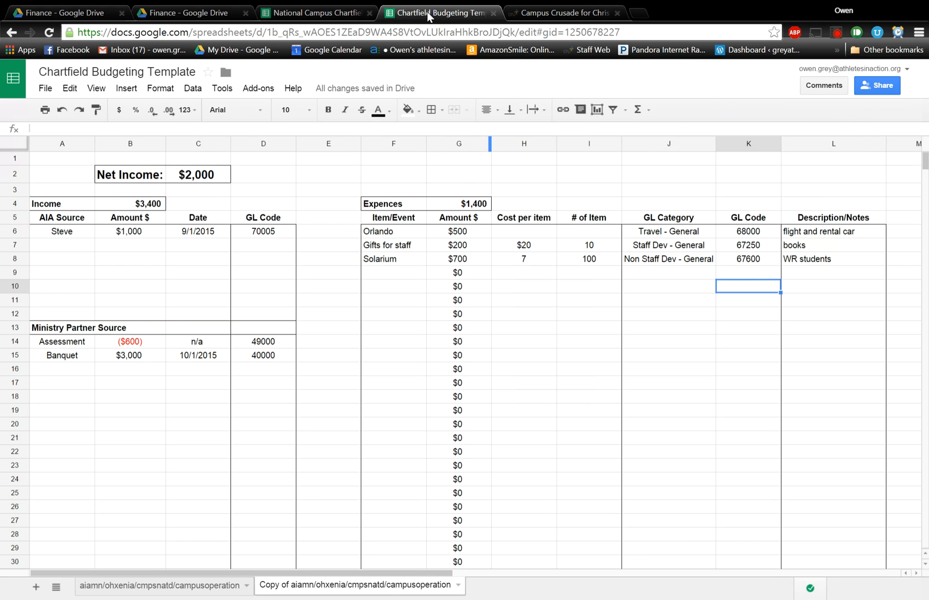
left_click(547, 14)
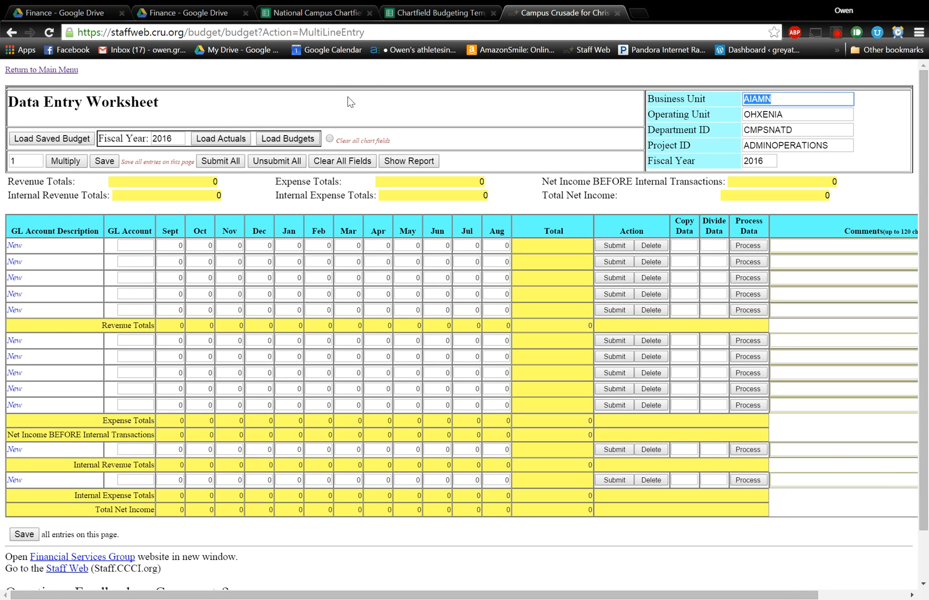
left_click(418, 14)
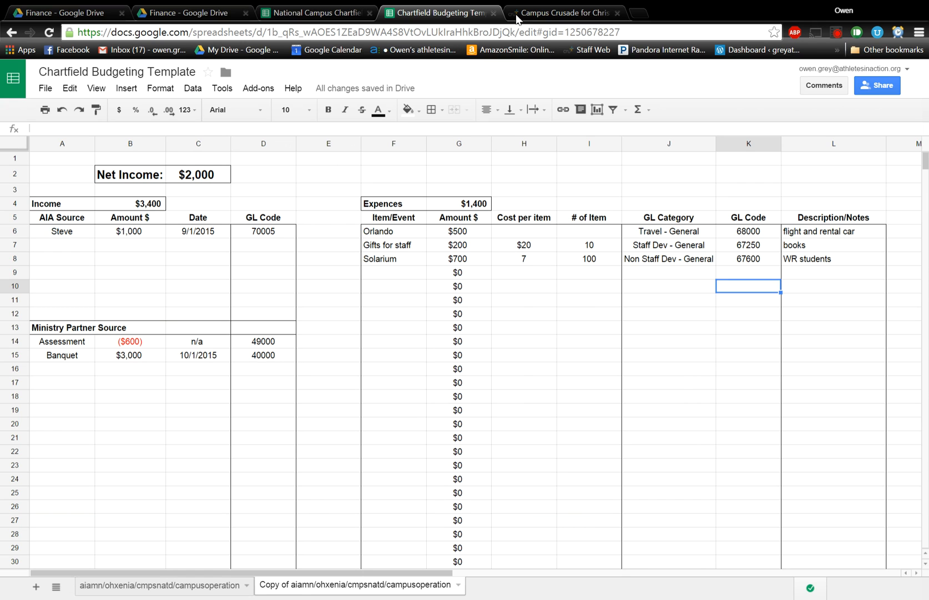
left_click(545, 12)
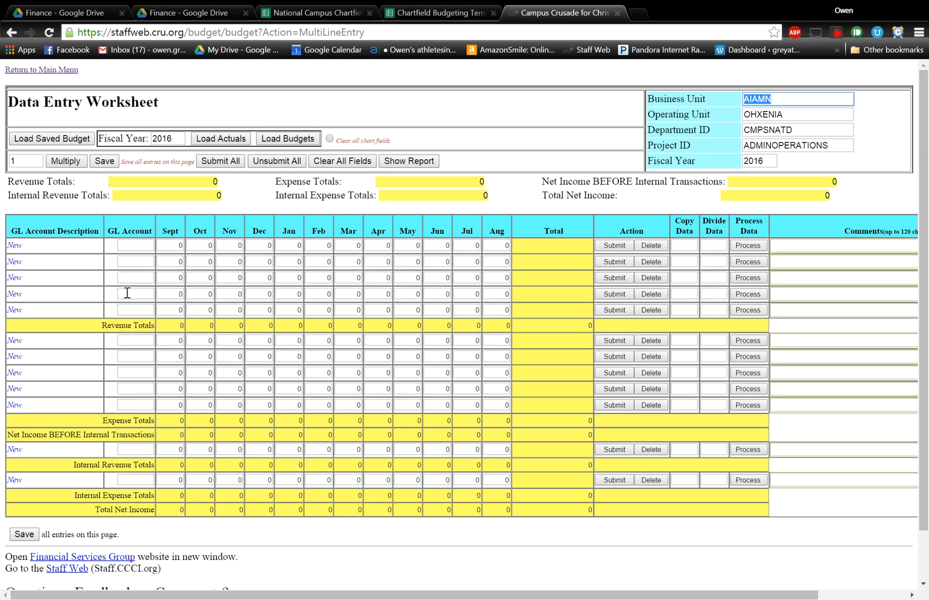
left_click(131, 245)
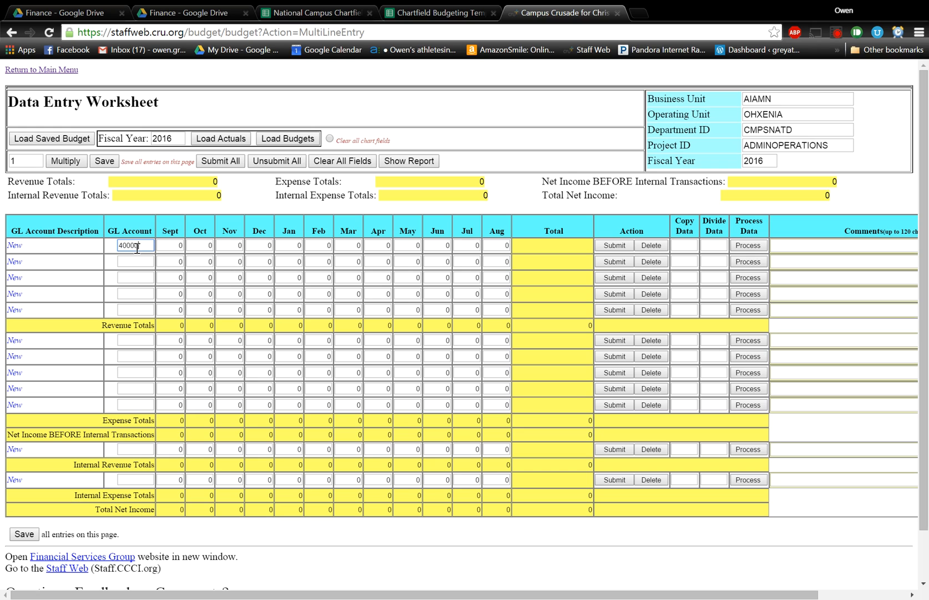
left_click(208, 247)
type("3000")
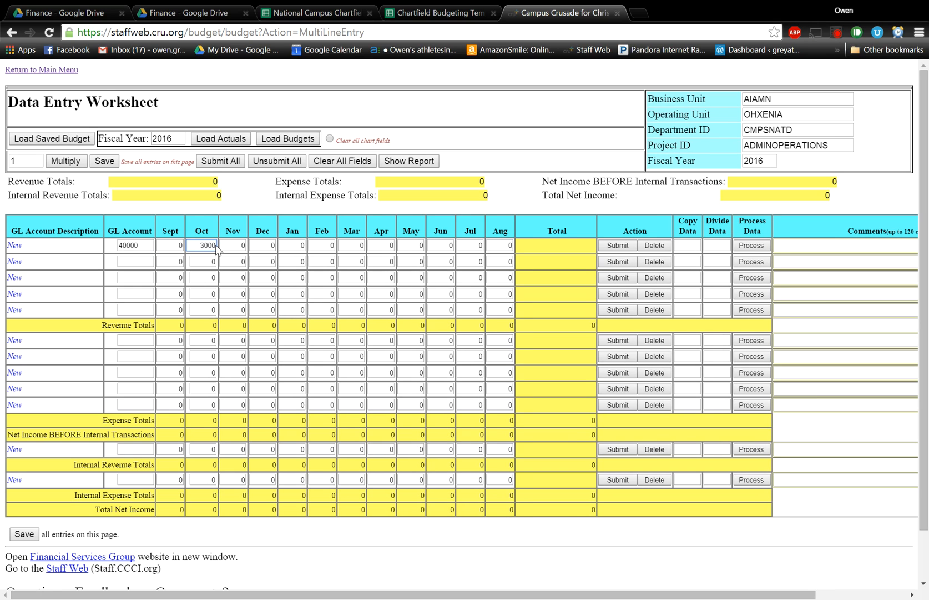
Step: Check the Assessment row in the template and fill the worksheet's second revenue line with GL account 49000 and 600 in October
left_click(135, 261)
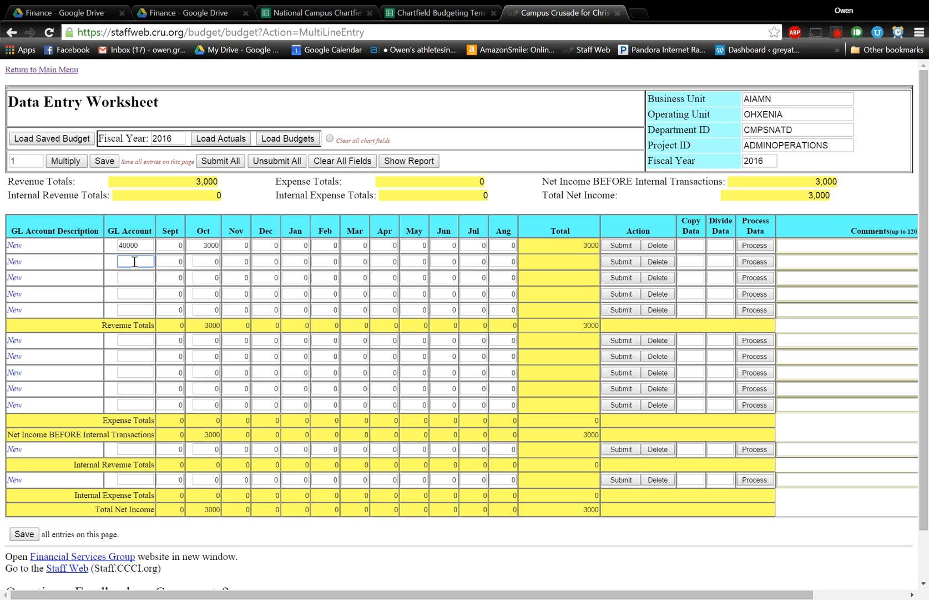
left_click(415, 14)
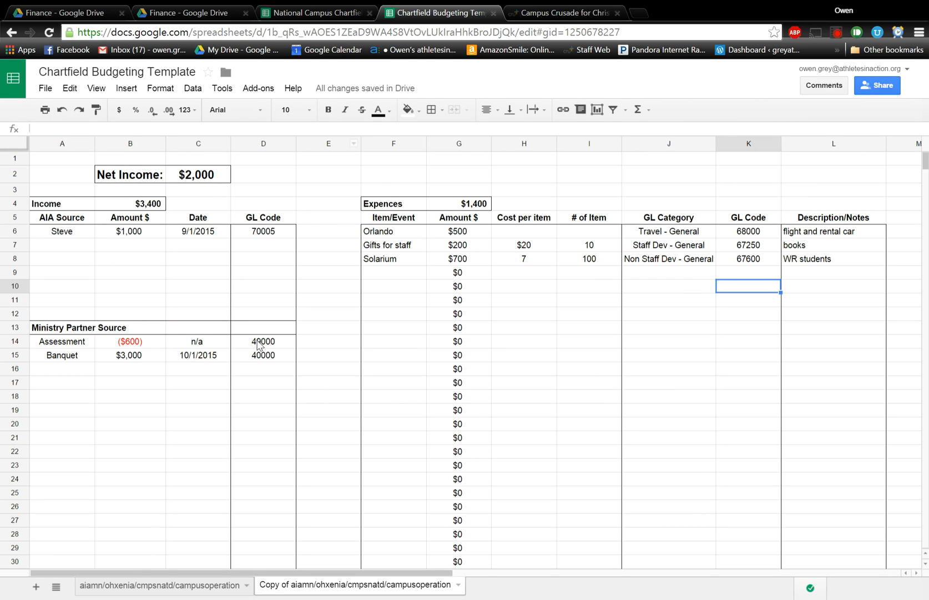
left_click(549, 12)
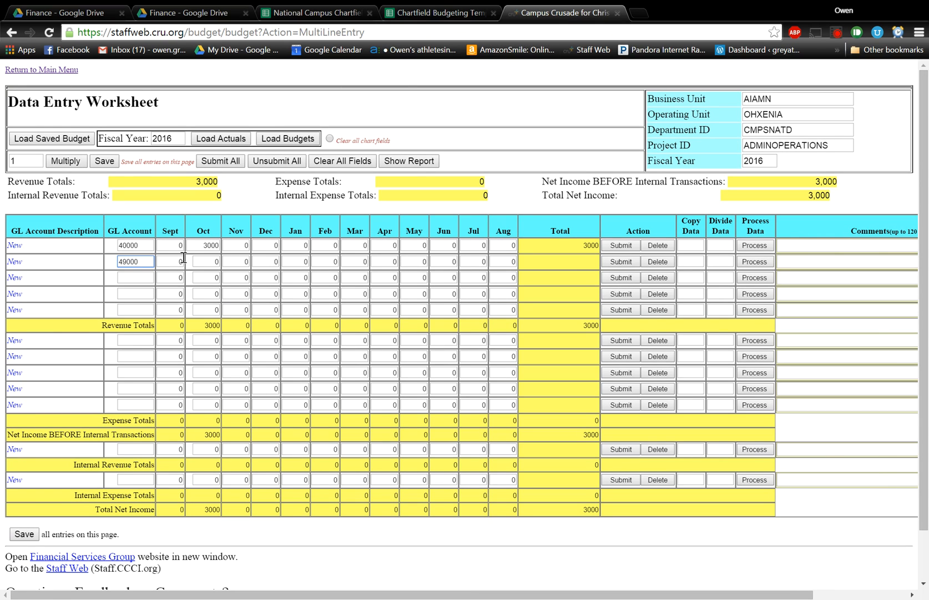
left_click(216, 263)
left_click(426, 12)
left_click(536, 14)
type("600")
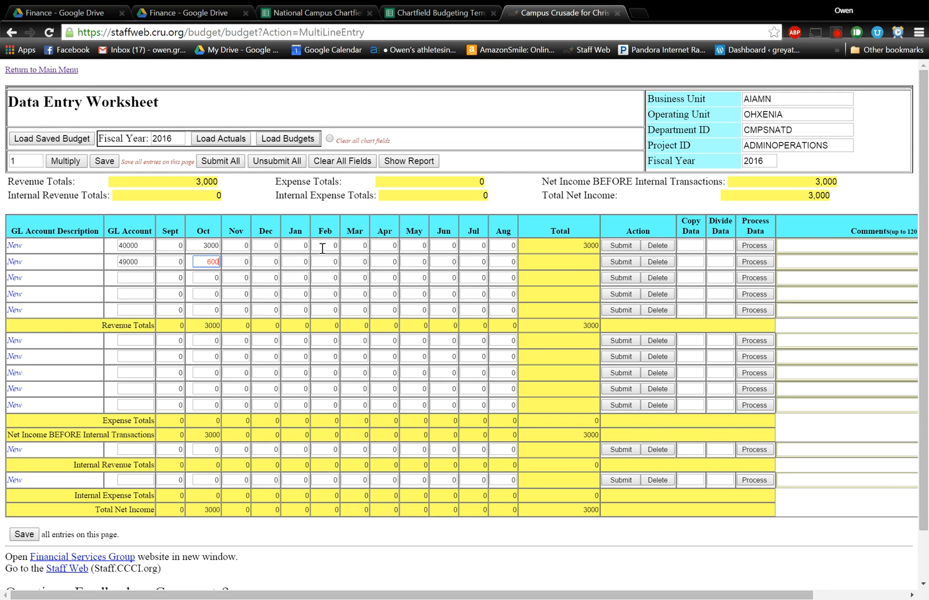
Step: Save the revenue entries, check the Orlando row in the template, and fill the worksheet's first expense line with GL account 68000 and 500 in February
left_click(105, 164)
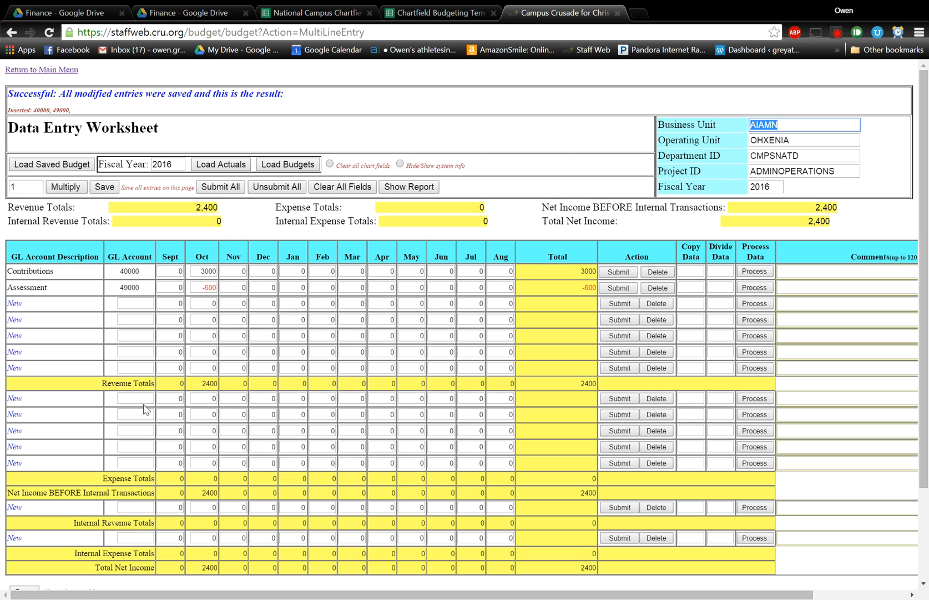
left_click(422, 14)
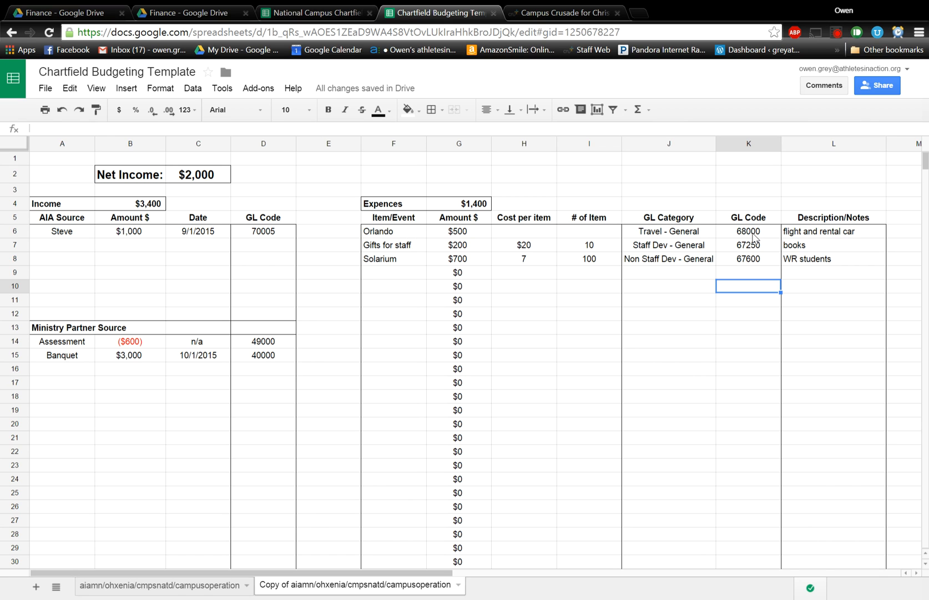
left_click(548, 16)
left_click(137, 399)
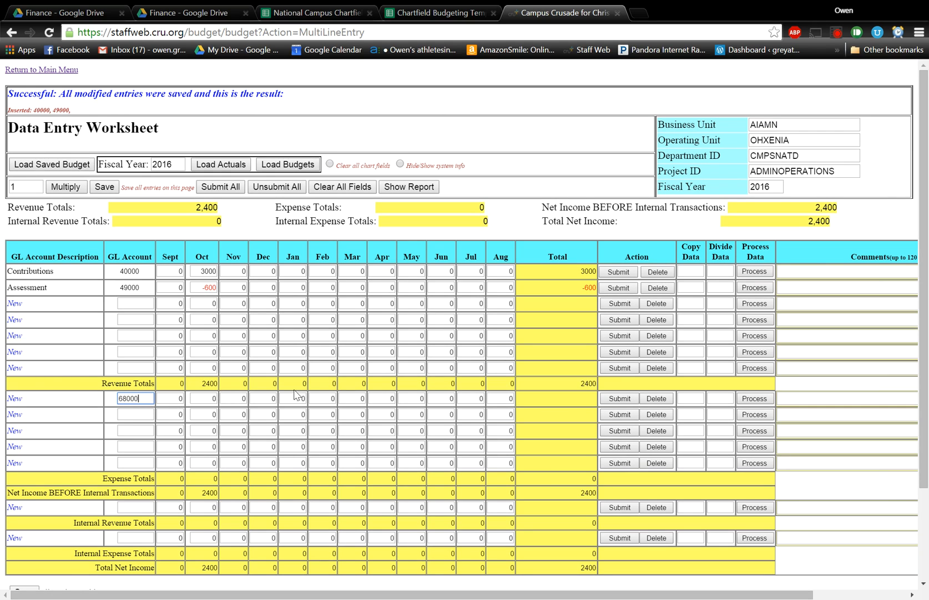
left_click(330, 399)
type("500")
Step: Check the Gifts for staff row in the template and fill the second expense line with GL account 67250 and 200 in November
left_click(146, 415)
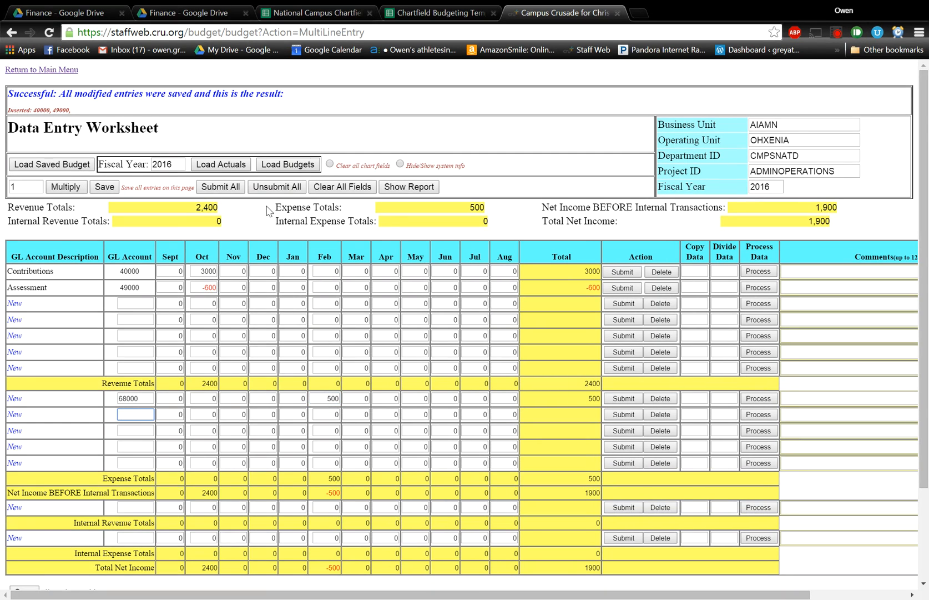
left_click(452, 13)
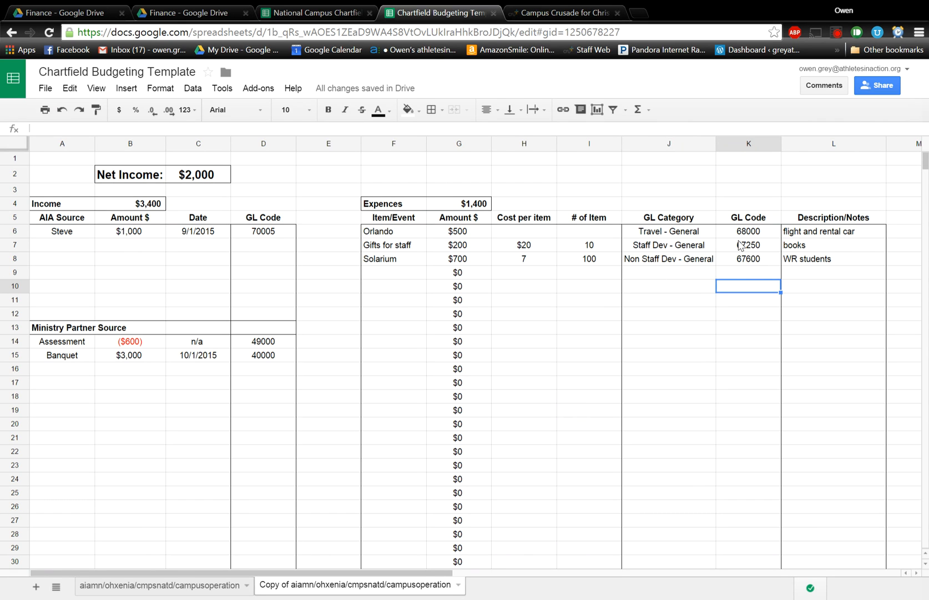
left_click(547, 13)
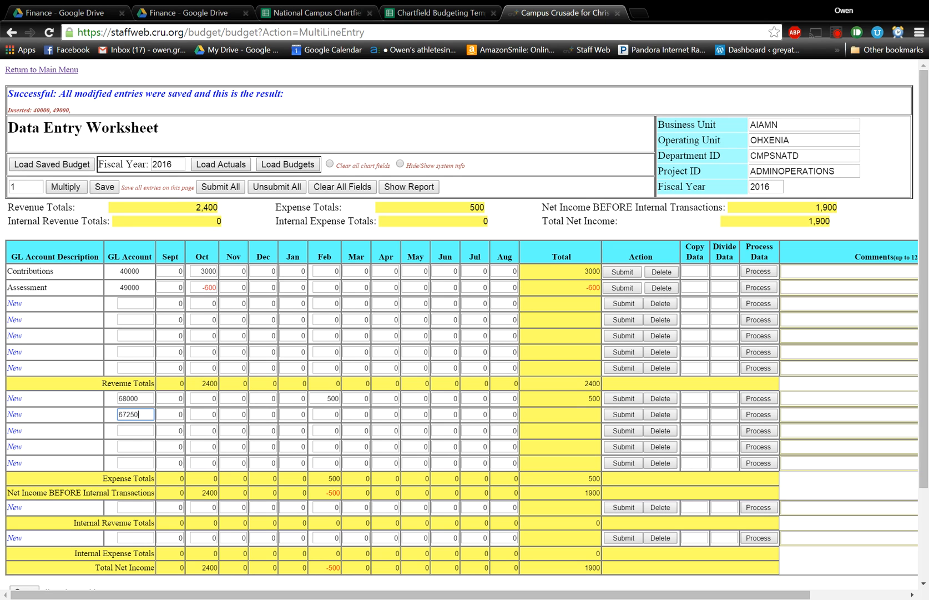
left_click(452, 16)
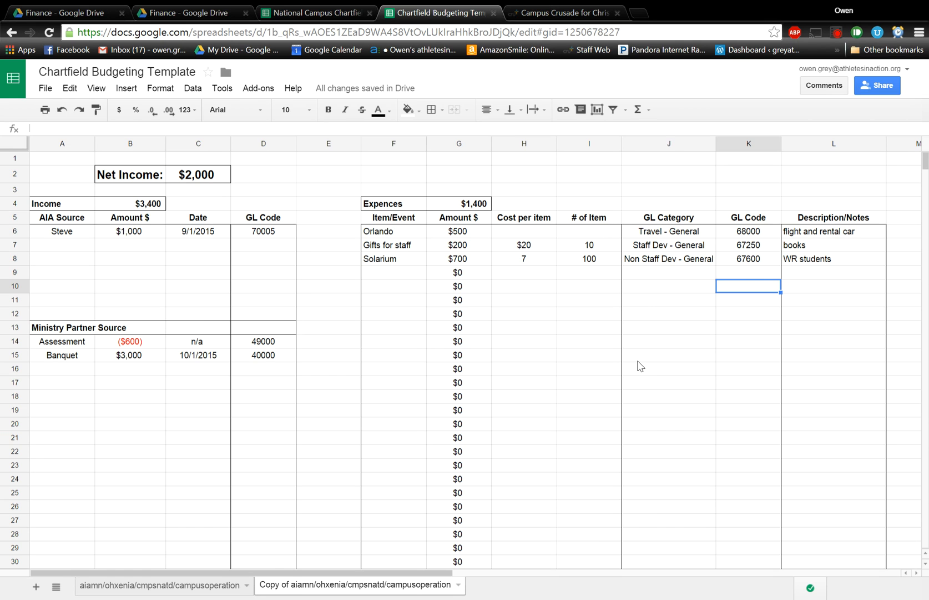
left_click(521, 16)
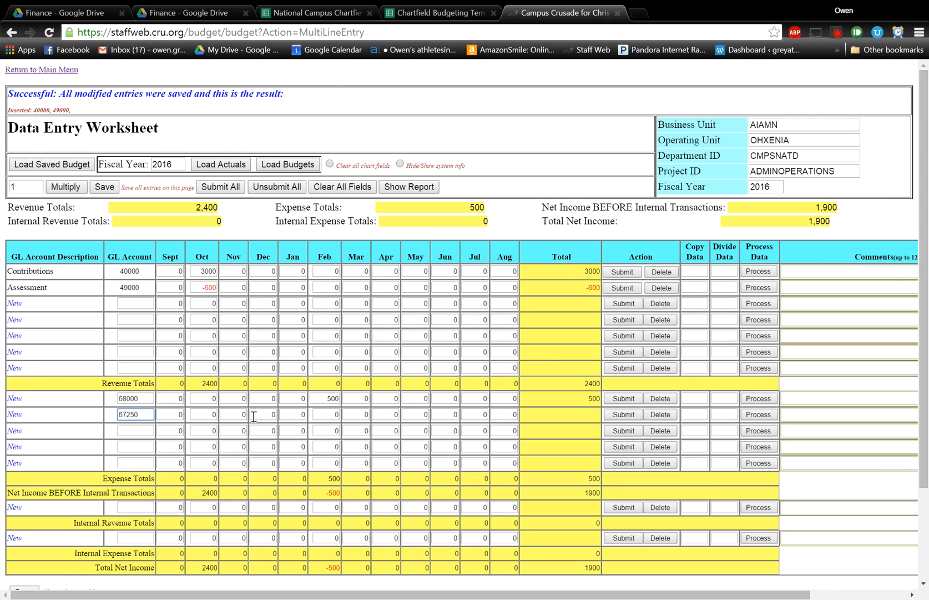
double_click(235, 417)
type("200")
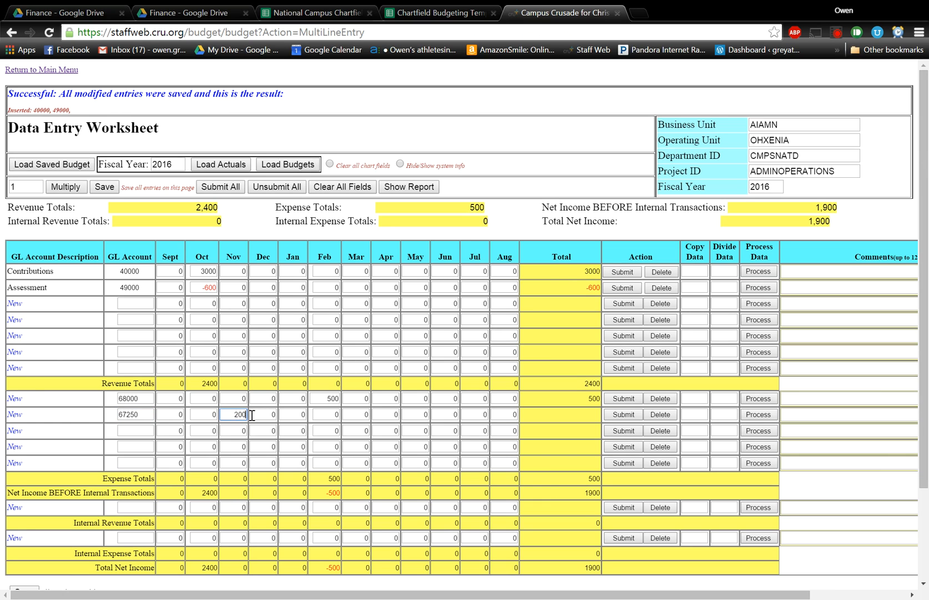